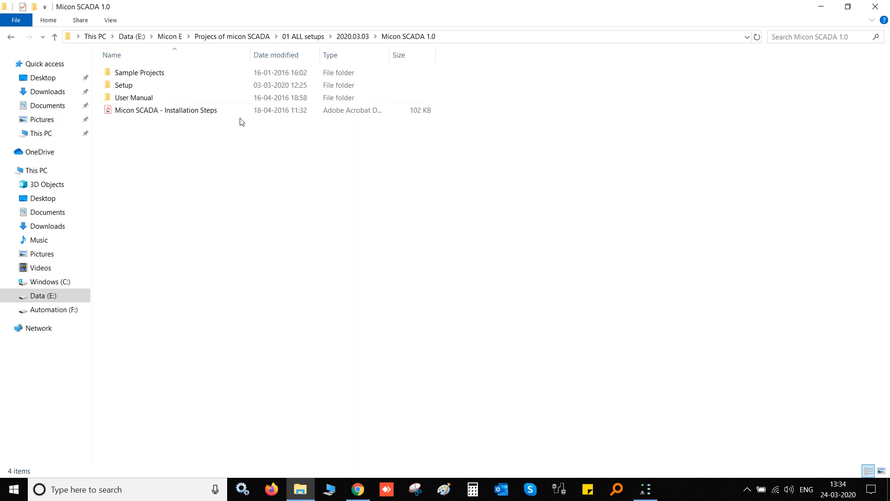
Open the Setup folder, select the setup installer, then close File Explorer
{"action": "double_click", "coordinate": [285, 85]}
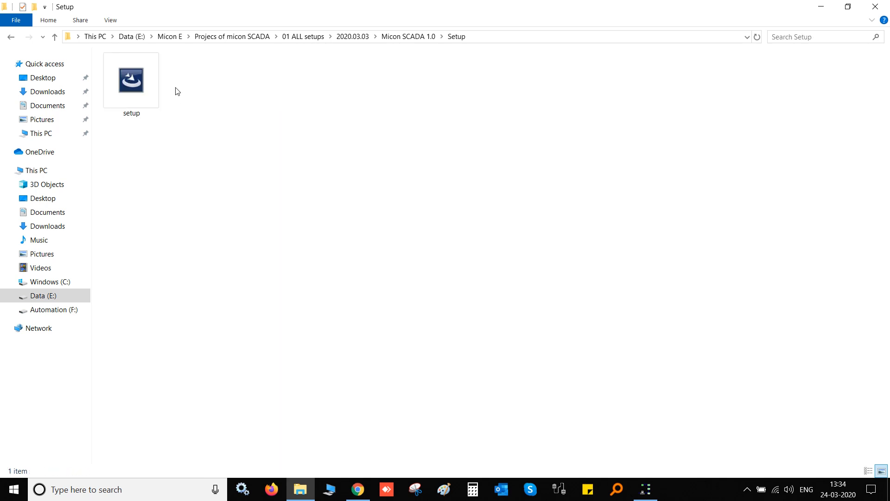
{"action": "left_click", "coordinate": [139, 83]}
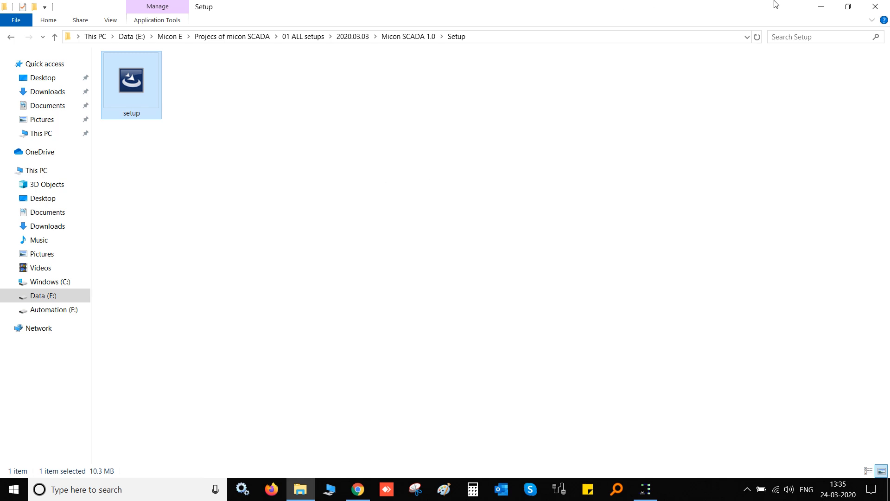
{"action": "left_click", "coordinate": [875, 6]}
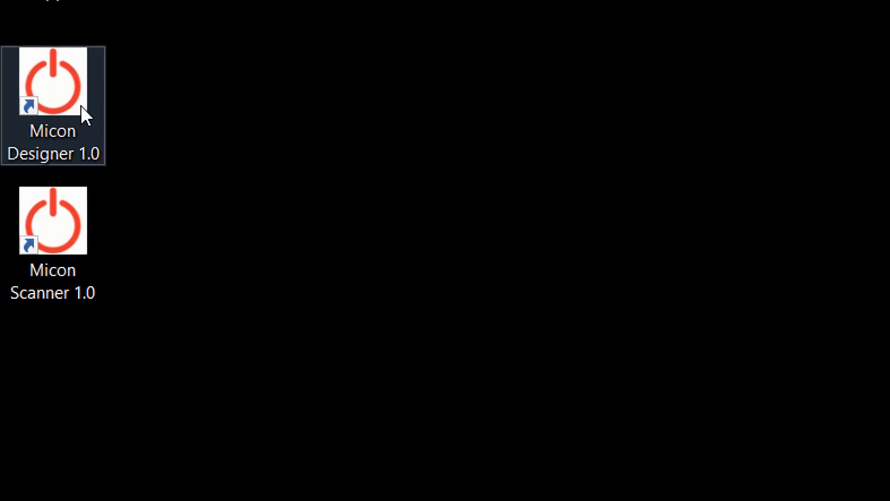
Launch Micon Designer 1.0 from the desktop and log in with the administrator user name and password
{"action": "left_click", "coordinate": [81, 105]}
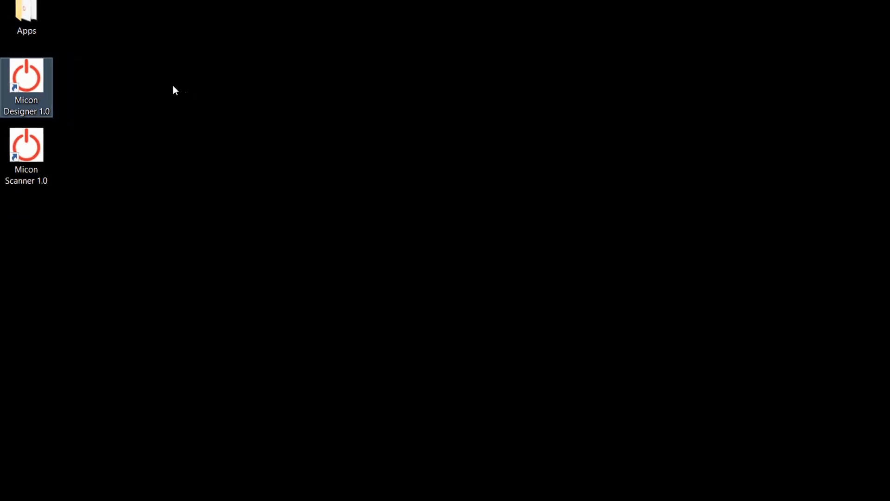
{"action": "left_click", "coordinate": [173, 85]}
{"action": "double_click", "coordinate": [42, 79]}
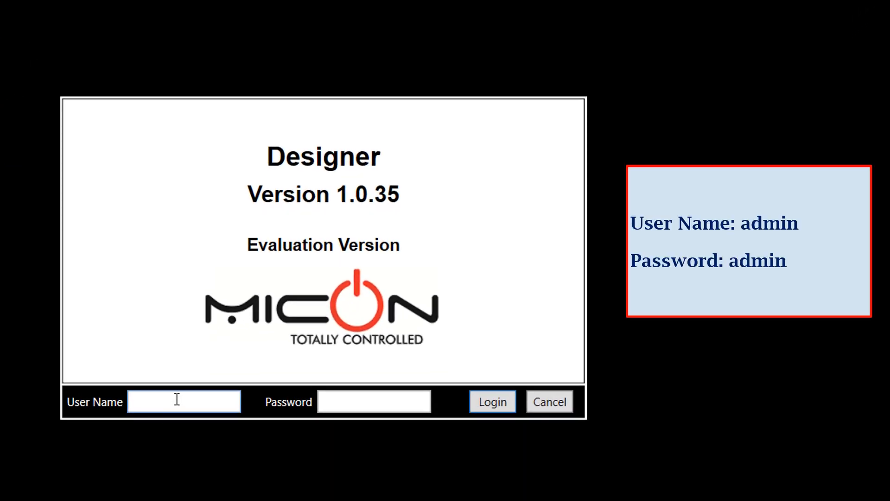
{"action": "type", "text": "admin"}
{"action": "key", "text": "Tab"}
{"action": "type", "text": "admin"}
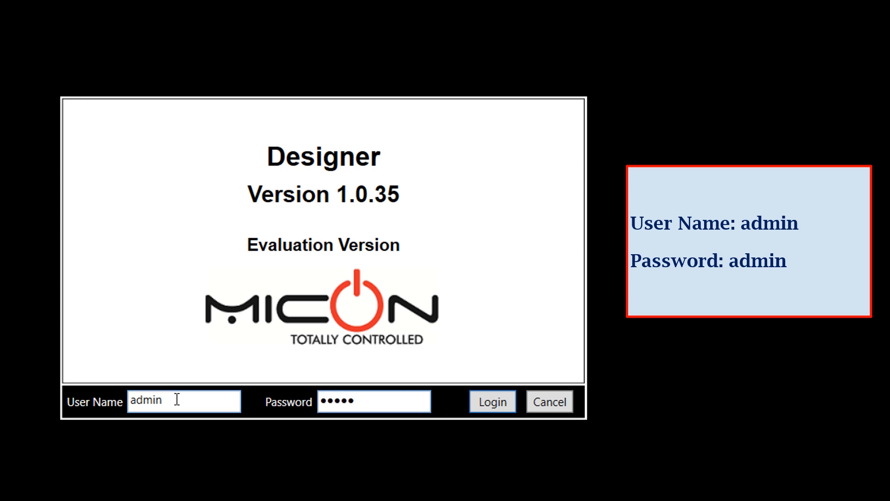
{"action": "key", "text": "Return"}
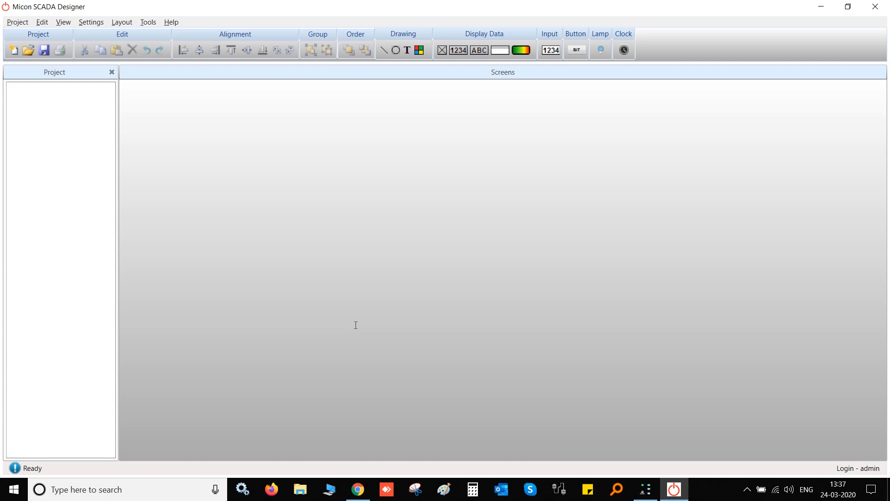
Set the Project Home folder to the Desktop, keeping the default path after browsing
{"action": "left_click", "coordinate": [17, 22]}
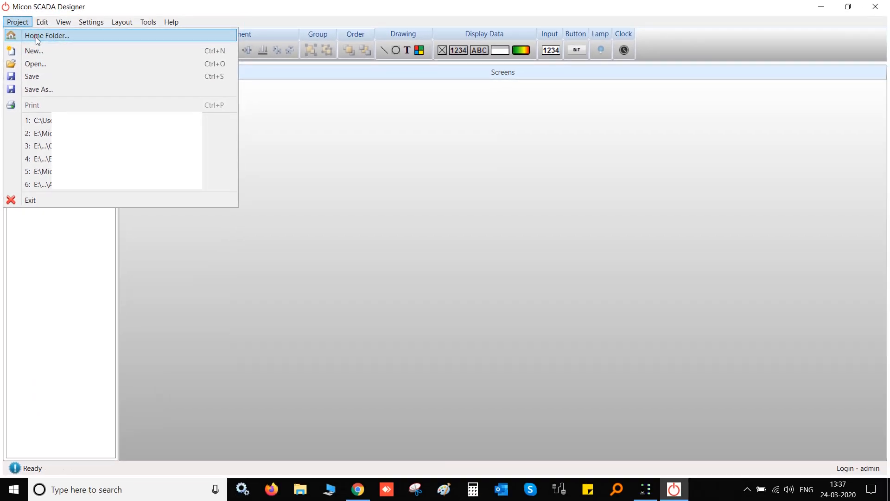
{"action": "left_click", "coordinate": [35, 37]}
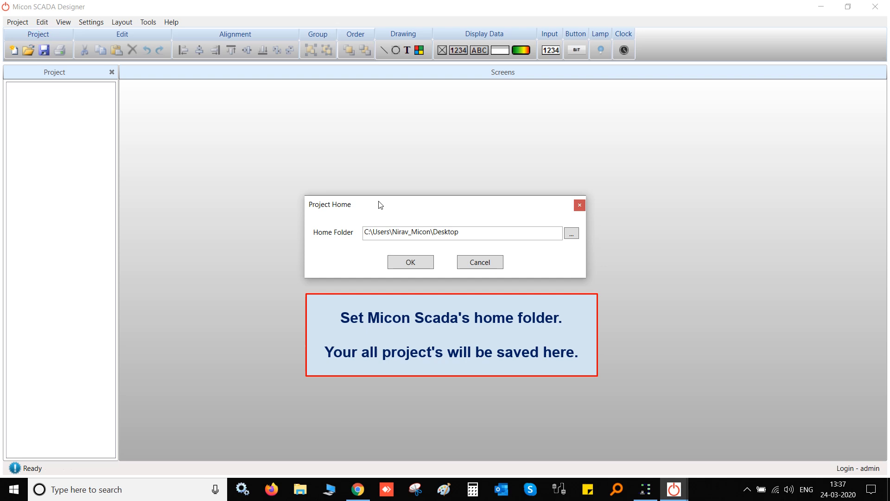
{"action": "left_click", "coordinate": [574, 234]}
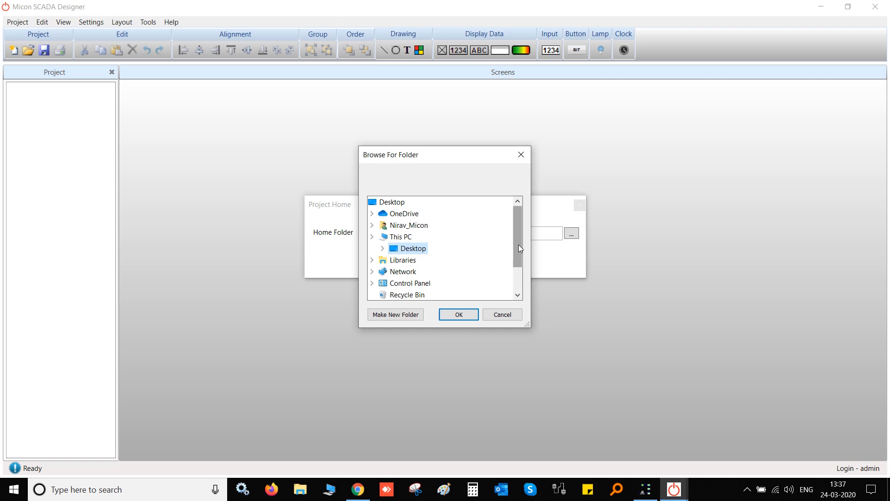
{"action": "mouse_move", "coordinate": [518, 243]}
{"action": "left_mouse_down"}
{"action": "mouse_move", "coordinate": [518, 271]}
{"action": "mouse_move", "coordinate": [515, 251]}
{"action": "left_mouse_up"}
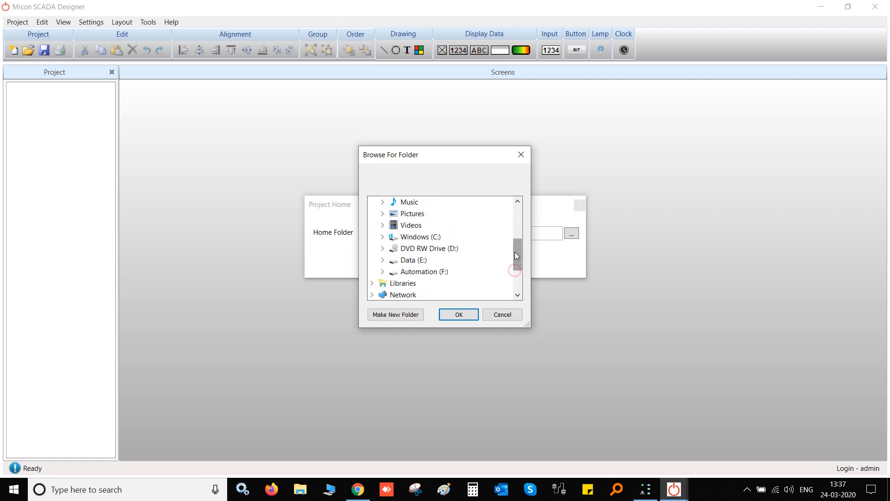
{"action": "left_click", "coordinate": [505, 315]}
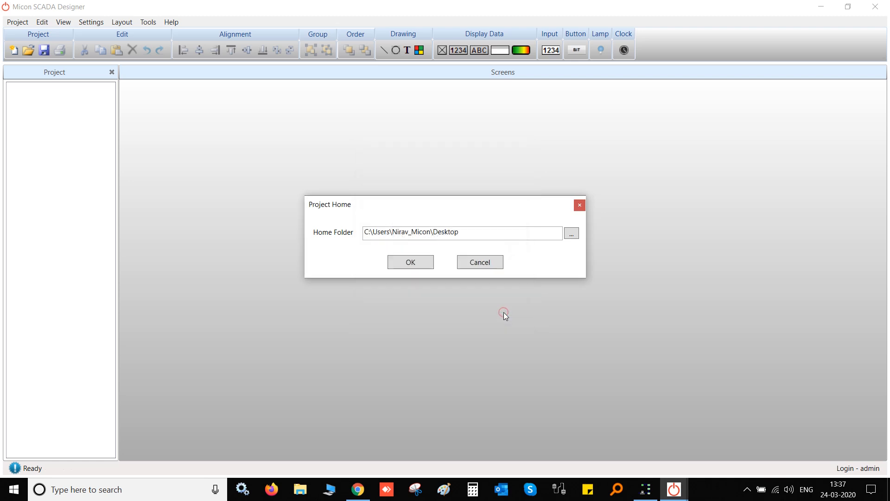
{"action": "left_click", "coordinate": [427, 266]}
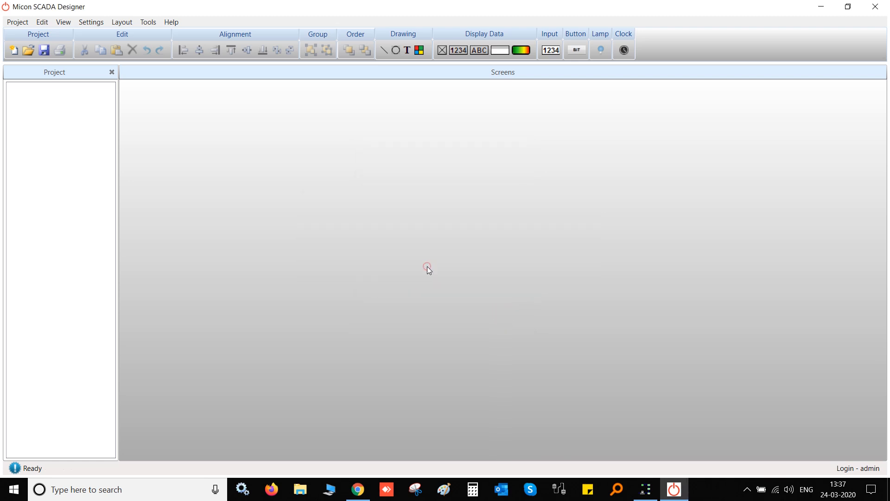
{"action": "left_click", "coordinate": [12, 23]}
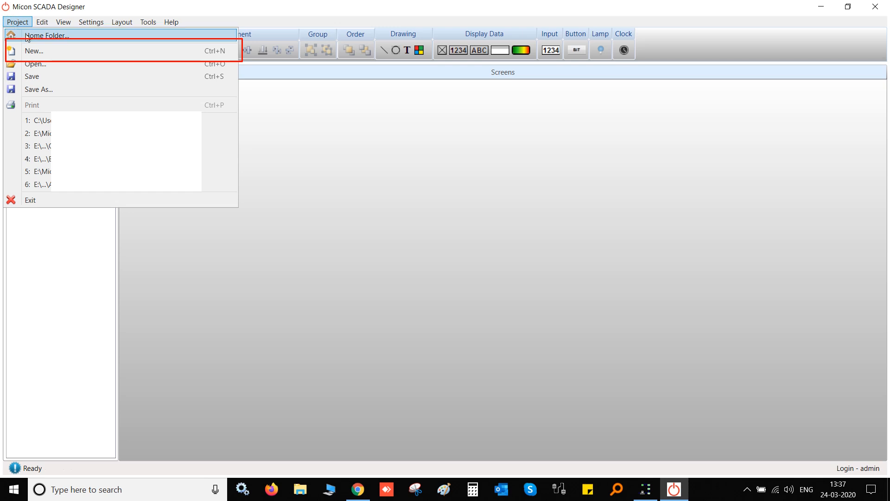
Create a new project named TESTING and check its folder appears on the desktop
{"action": "left_click", "coordinate": [46, 56]}
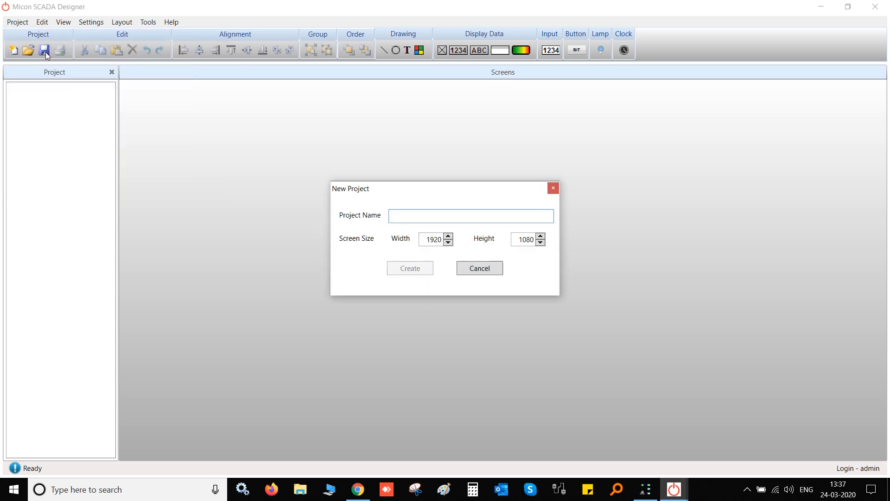
{"action": "type", "text": "TESTING"}
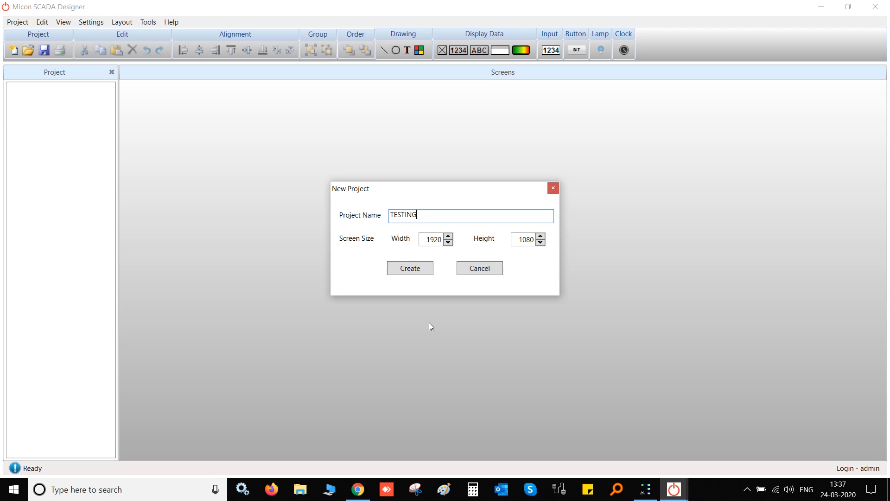
{"action": "left_click", "coordinate": [410, 267]}
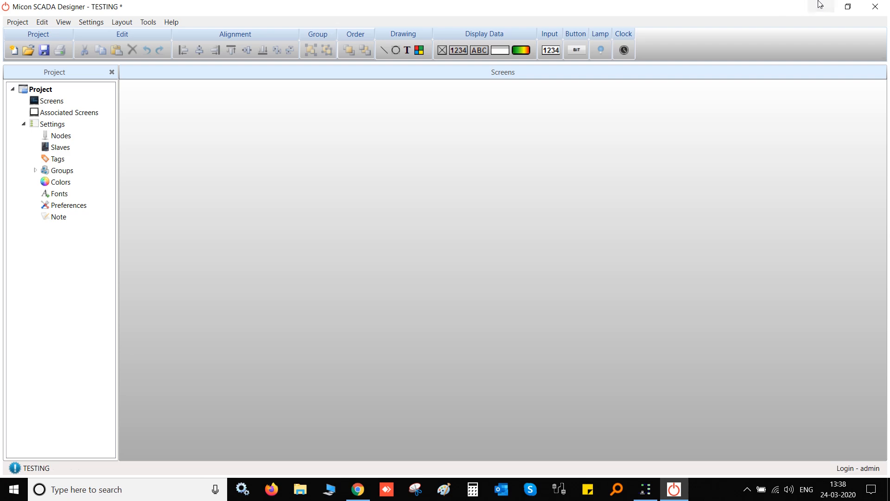
{"action": "left_click", "coordinate": [822, 6]}
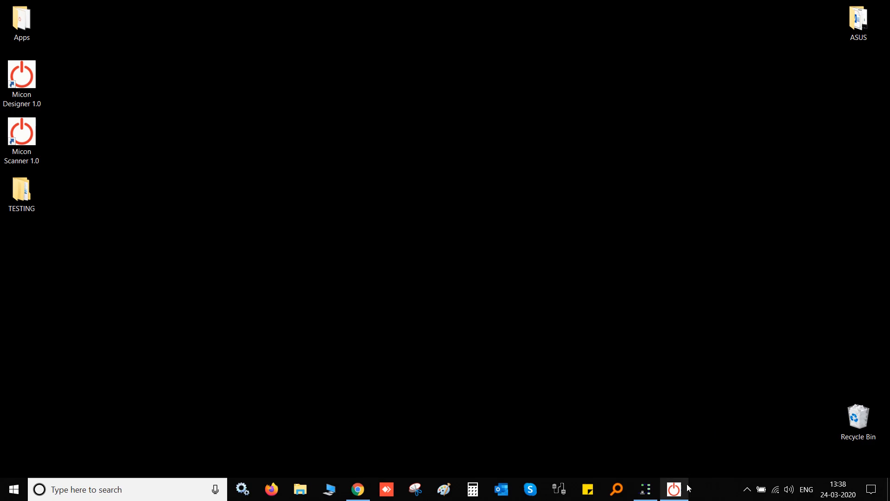
{"action": "left_click", "coordinate": [677, 492]}
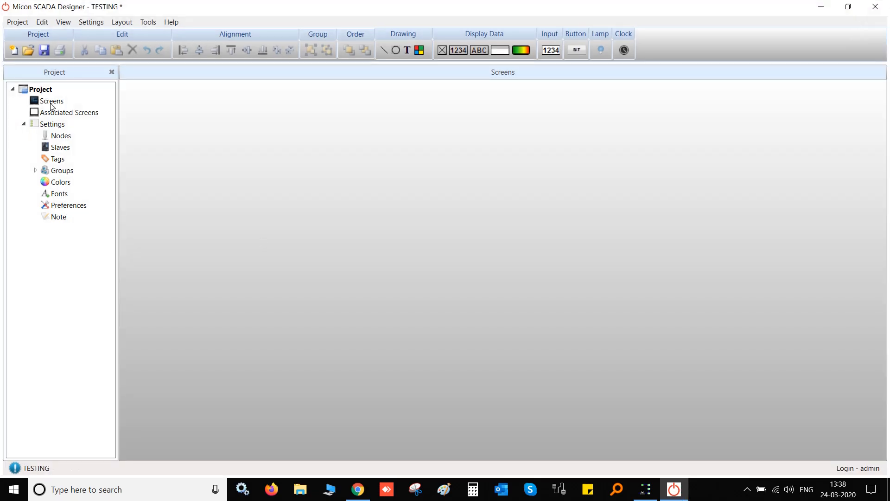
Add 'Screen 1' under Screens with a White background, confirming White in its properties
{"action": "left_click", "coordinate": [52, 101]}
{"action": "right_click", "coordinate": [53, 103]}
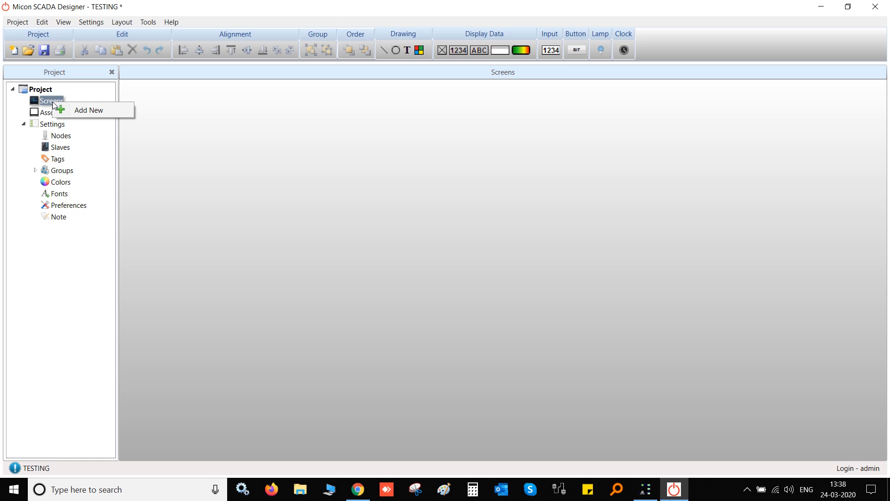
{"action": "left_click", "coordinate": [60, 109]}
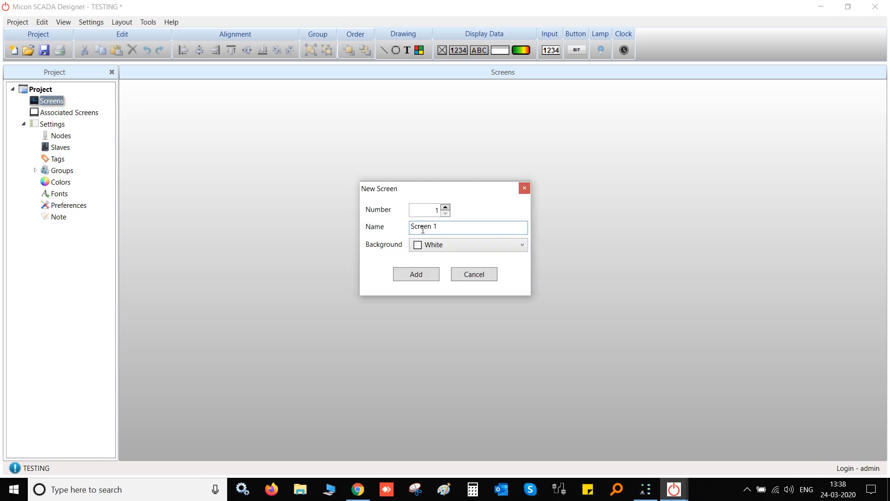
{"action": "type", "text": "KAWFNIUZBV"}
{"action": "key", "text": "BackSpace"}
{"action": "key", "text": "BackSpace"}
{"action": "key", "text": "BackSpace"}
{"action": "key", "text": "BackSpace"}
{"action": "key", "text": "BackSpace"}
{"action": "key", "text": "BackSpace"}
{"action": "key", "text": "BackSpace"}
{"action": "key", "text": "BackSpace"}
{"action": "key", "text": "BackSpace"}
{"action": "key", "text": "BackSpace"}
{"action": "key", "text": "Tab"}
{"action": "left_click", "coordinate": [519, 243]}
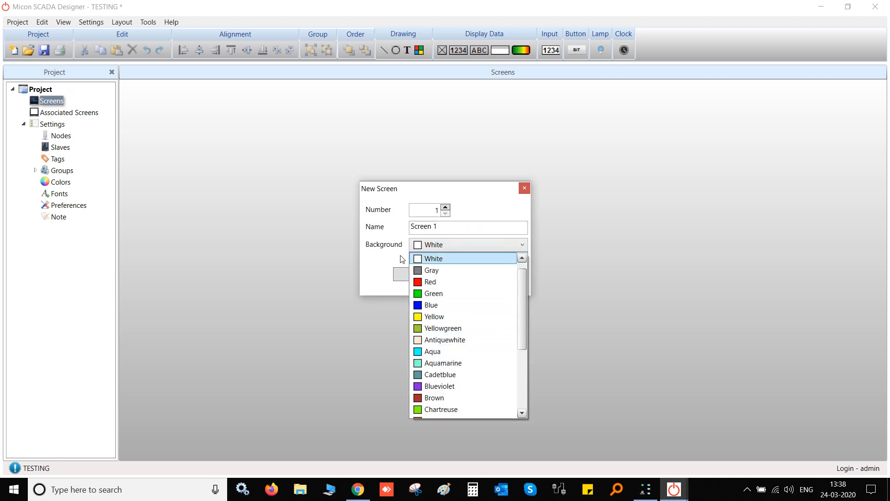
{"action": "left_click", "coordinate": [382, 259]}
{"action": "left_click", "coordinate": [416, 277]}
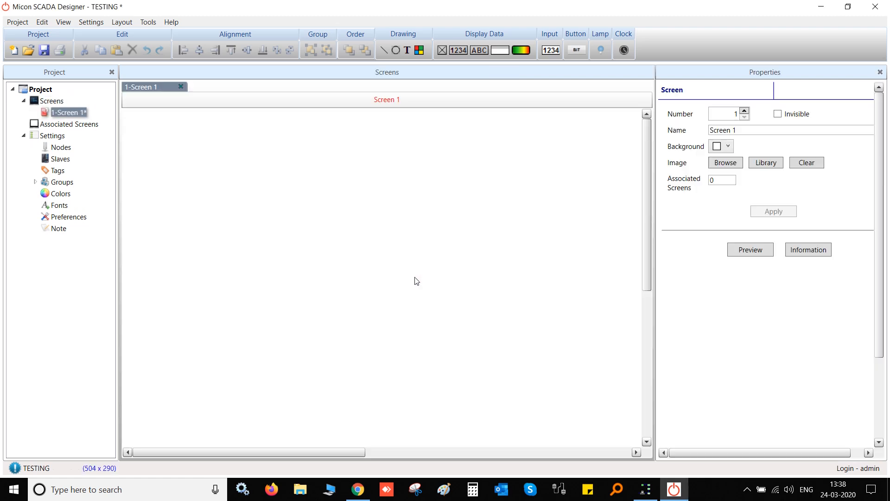
{"action": "left_click", "coordinate": [728, 146]}
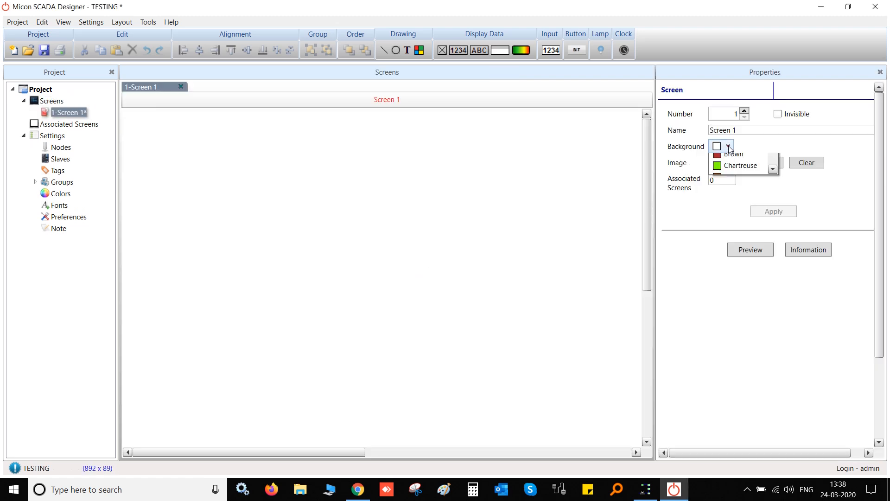
{"action": "left_click", "coordinate": [531, 250]}
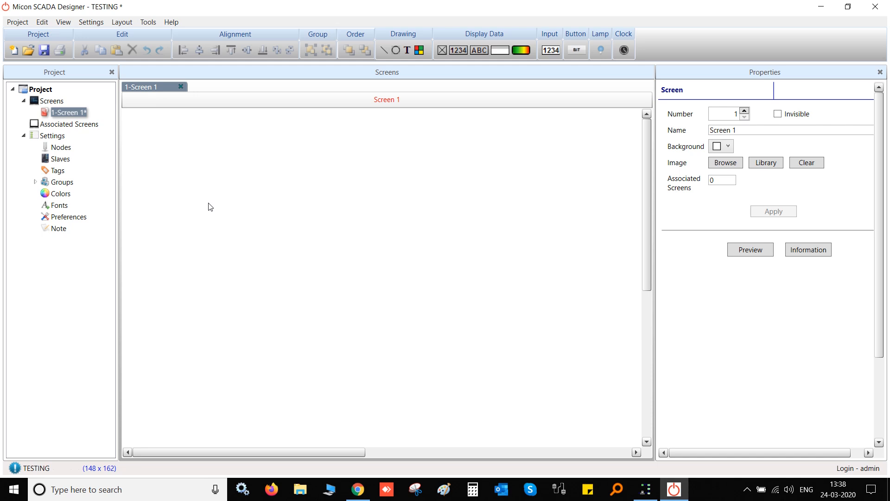
Open the Nodes window, start a serial node on COM2, then discard it
{"action": "double_click", "coordinate": [65, 149]}
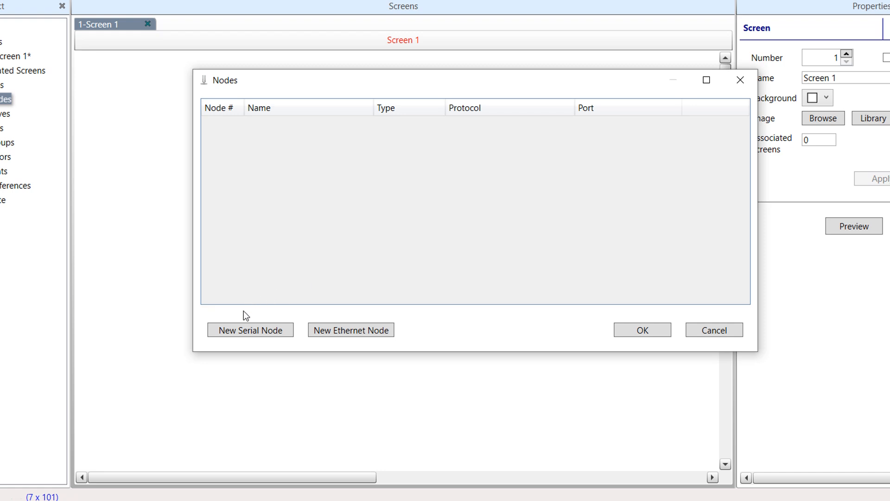
{"action": "left_click", "coordinate": [241, 330]}
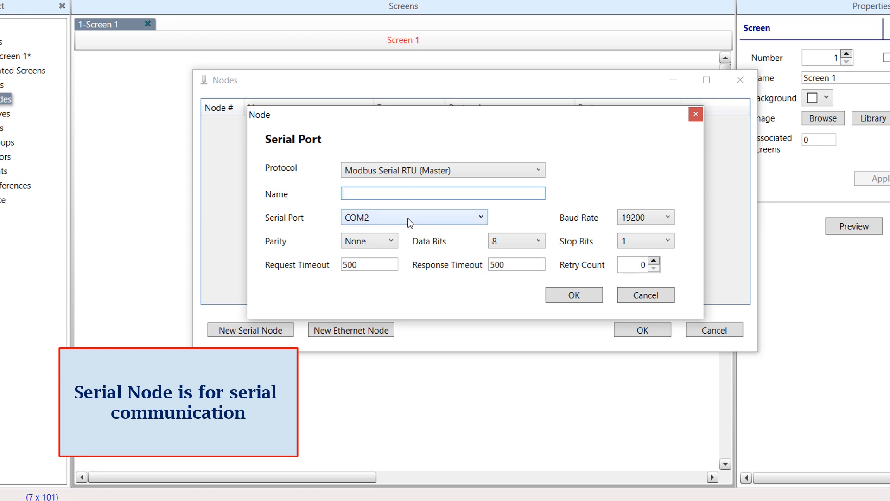
{"action": "left_click", "coordinate": [429, 220]}
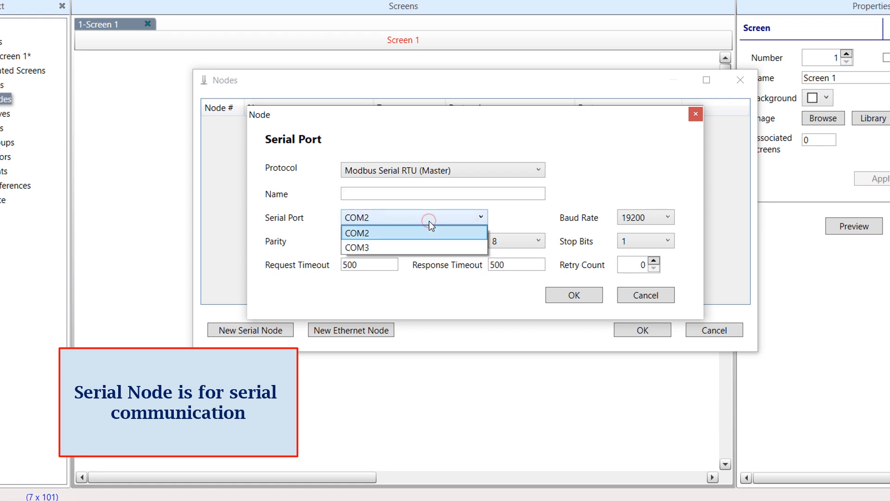
{"action": "left_click", "coordinate": [304, 190]}
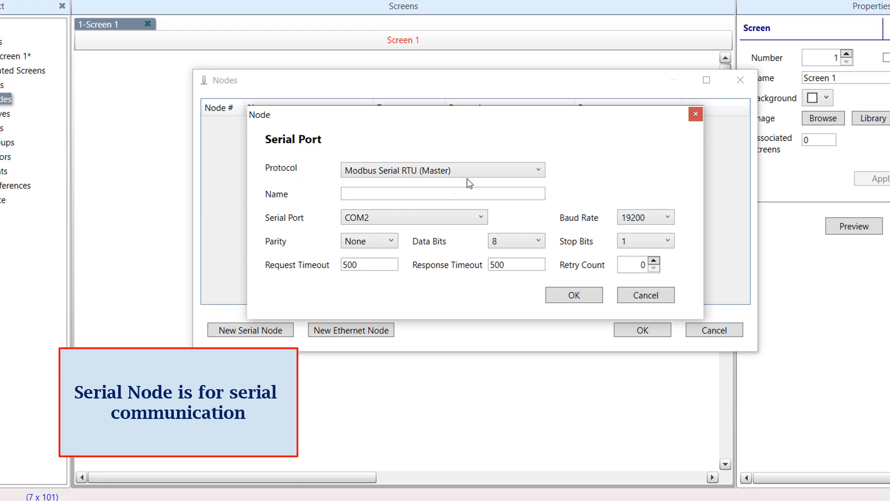
{"action": "left_click", "coordinate": [654, 297]}
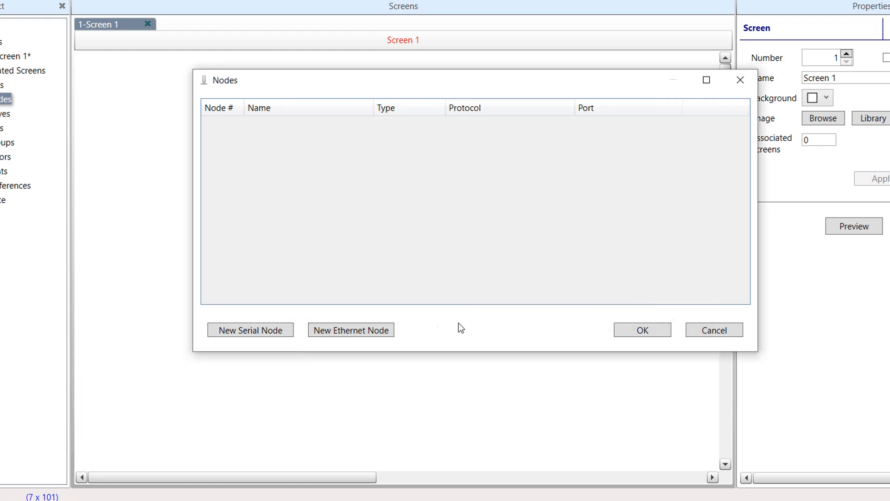
Start a new Ethernet node with a test name, then cancel it
{"action": "left_click", "coordinate": [363, 330]}
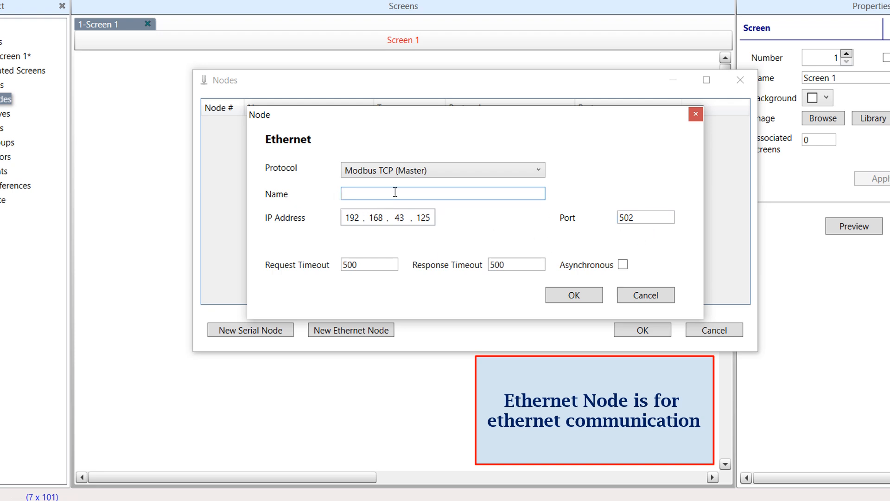
{"action": "type", "text": "LZZNSV"}
{"action": "key", "text": "BackSpace"}
{"action": "key", "text": "BackSpace"}
{"action": "key", "text": "BackSpace"}
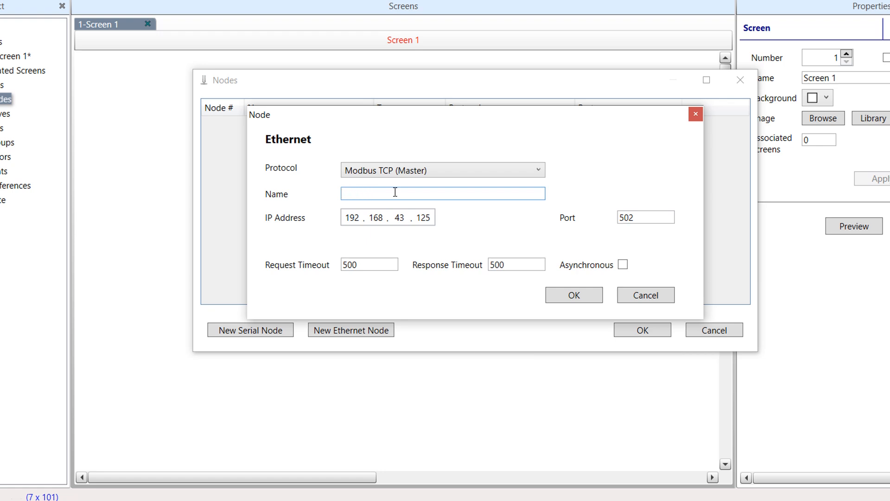
{"action": "left_click", "coordinate": [635, 289]}
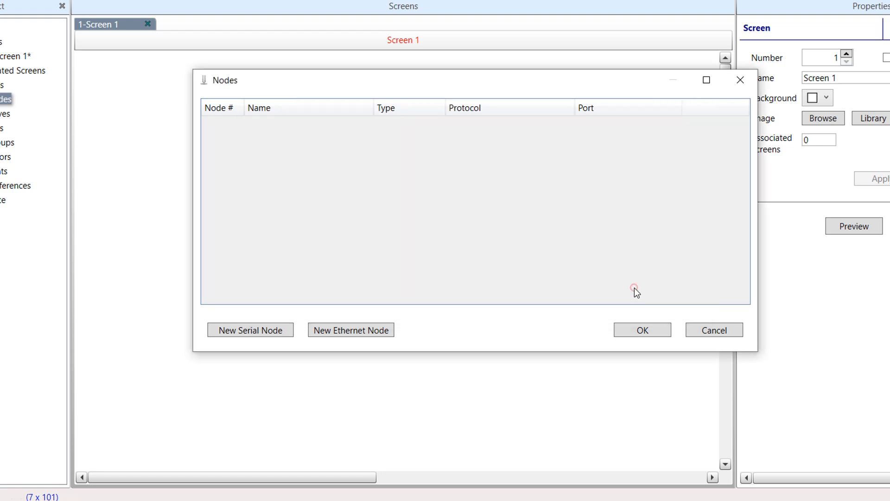
Define serial node PLC using Modbus Serial RTU (Master) at 9600 baud on COM3
{"action": "left_click", "coordinate": [241, 336]}
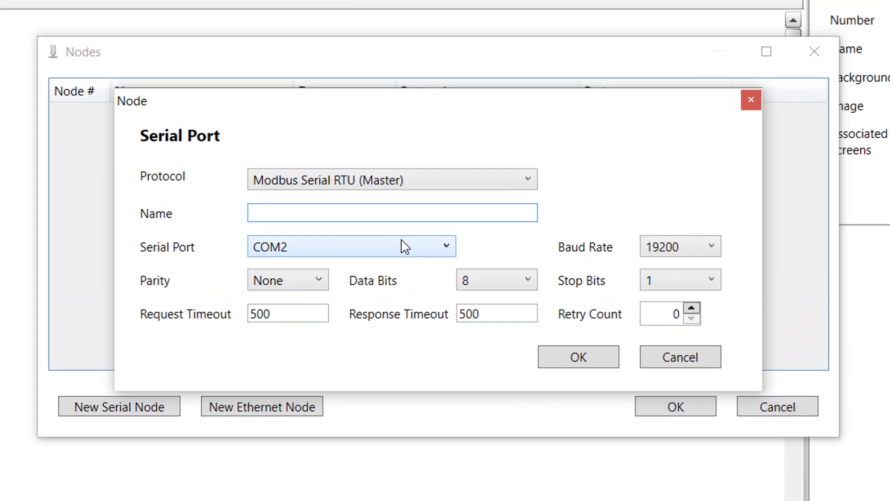
{"action": "type", "text": "coNTROLLERS"}
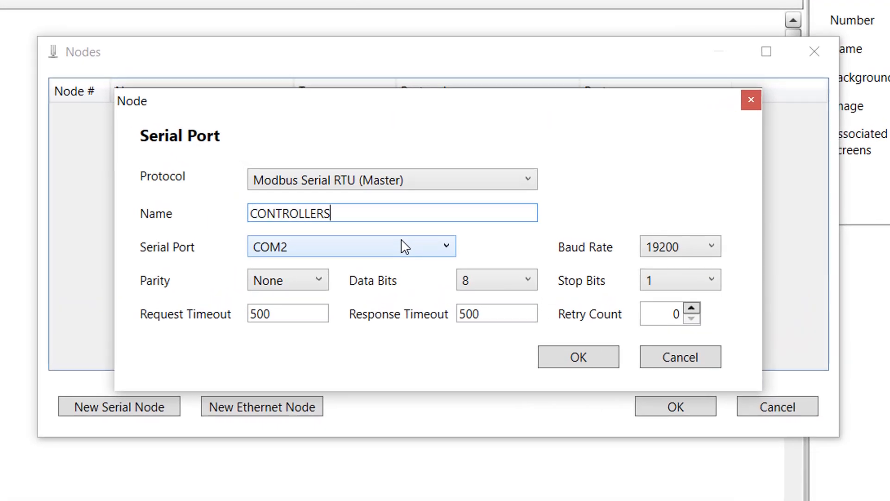
{"action": "key", "text": "BackSpace"}
{"action": "key", "text": "BackSpace"}
{"action": "key", "text": "BackSpace"}
{"action": "key", "text": "BackSpace"}
{"action": "key", "text": "BackSpace"}
{"action": "key", "text": "BackSpace"}
{"action": "key", "text": "BackSpace"}
{"action": "key", "text": "BackSpace"}
{"action": "key", "text": "BackSpace"}
{"action": "key", "text": "BackSpace"}
{"action": "key", "text": "BackSpace"}
{"action": "type", "text": "PLC"}
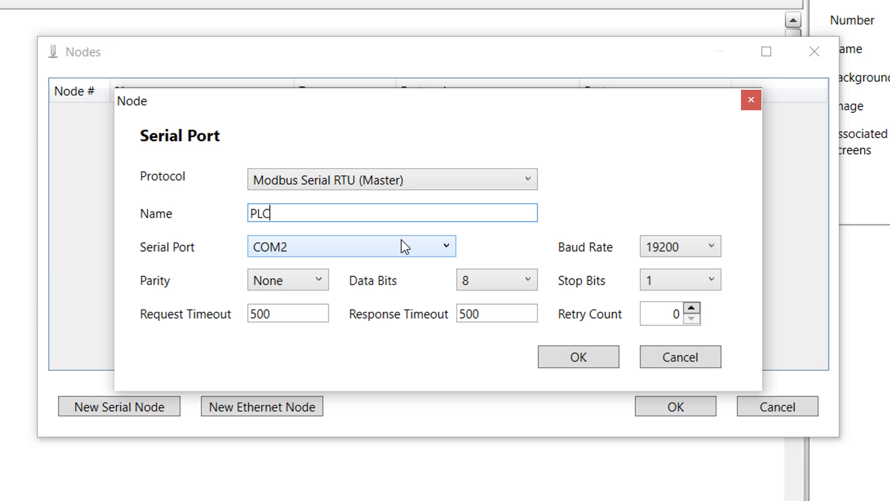
{"action": "left_click", "coordinate": [454, 182]}
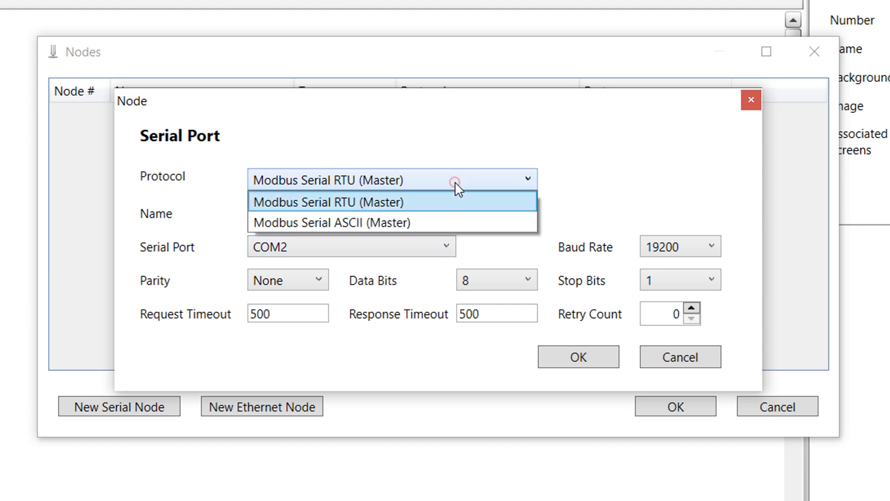
{"action": "left_click", "coordinate": [373, 209]}
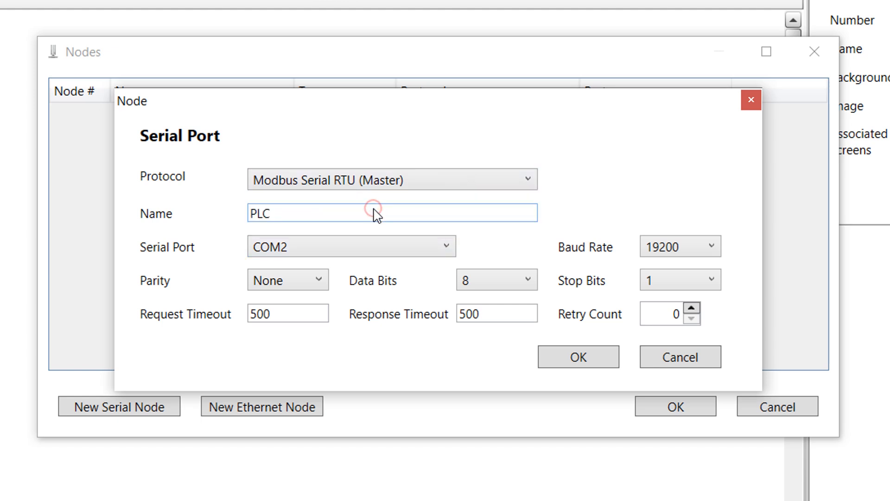
{"action": "left_click", "coordinate": [669, 253]}
{"action": "left_click", "coordinate": [667, 310]}
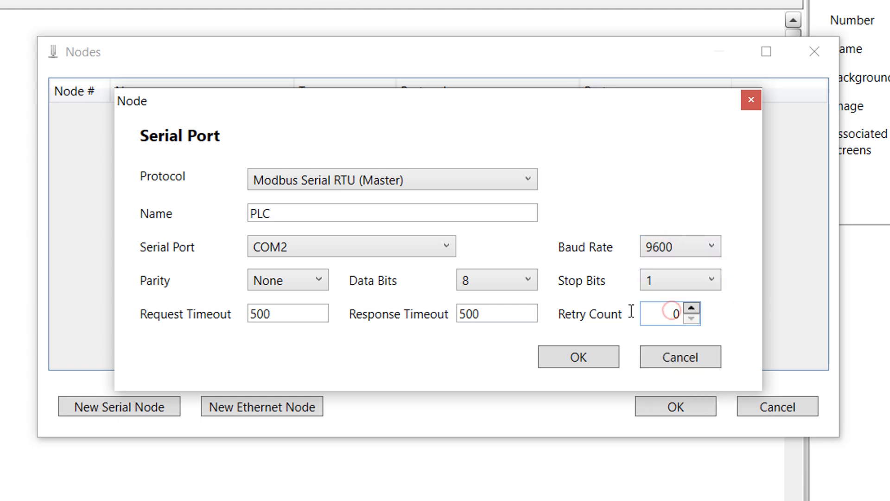
{"action": "left_click", "coordinate": [374, 244]}
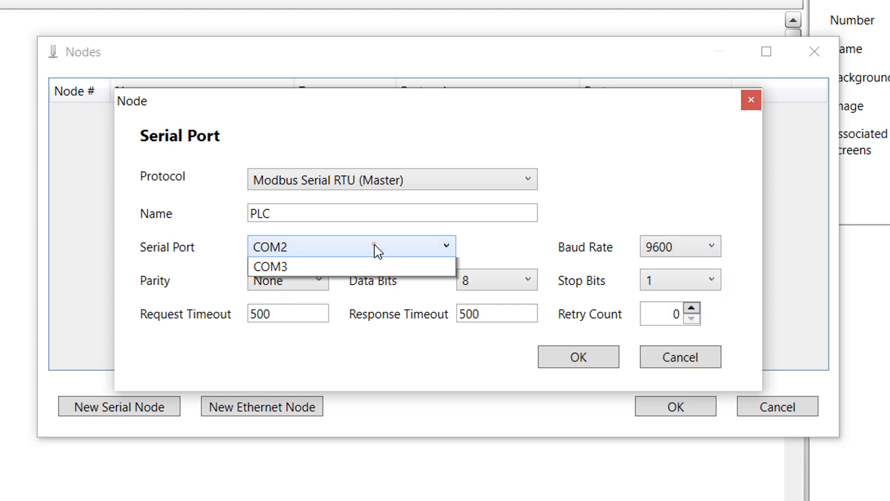
{"action": "left_click", "coordinate": [305, 287]}
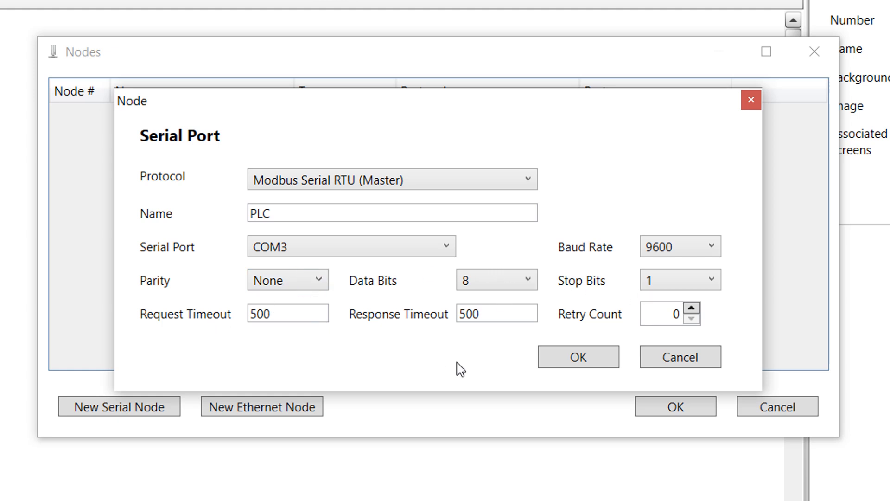
Save the PLC node, then add test nodes LNZLSFV (serial) and GLKSZGN (Ethernet)
{"action": "left_click", "coordinate": [592, 358]}
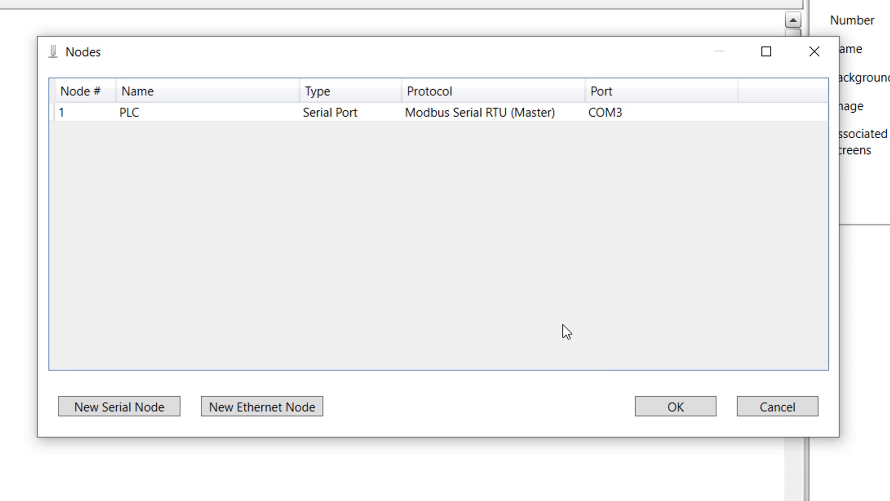
{"action": "left_click", "coordinate": [160, 413]}
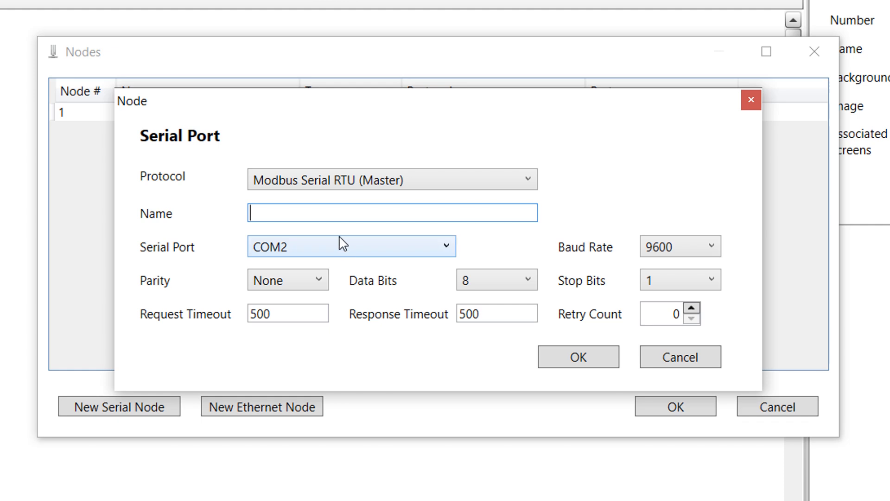
{"action": "type", "text": "LNZLSFV"}
{"action": "left_click", "coordinate": [550, 360]}
{"action": "left_click", "coordinate": [309, 406]}
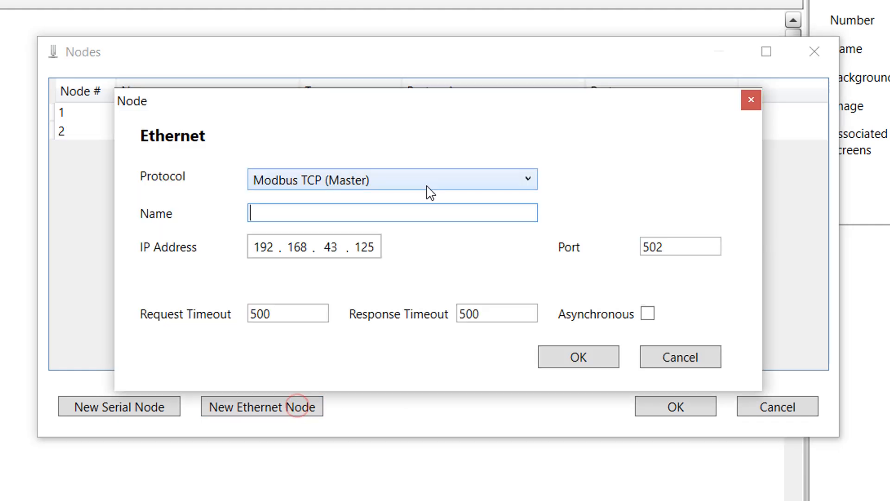
{"action": "type", "text": "GLKSZGN"}
{"action": "left_click", "coordinate": [573, 361]}
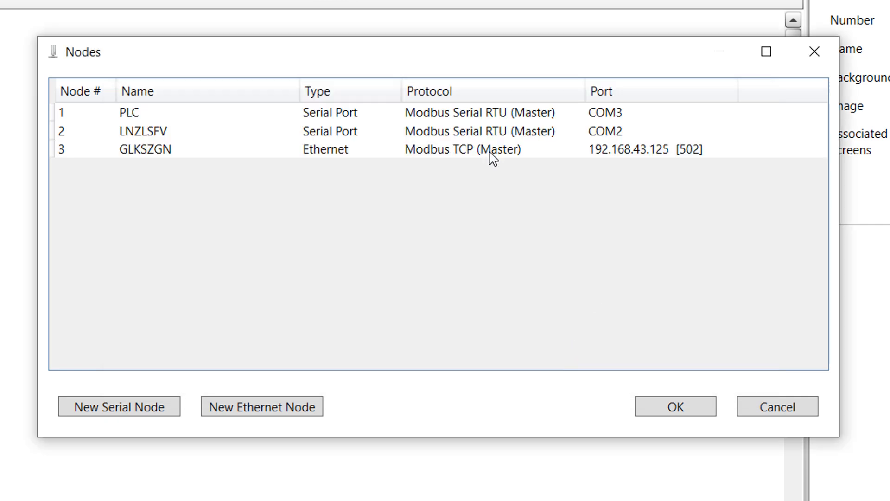
Delete the GLKSZGN and LNZLSFV nodes and close the Nodes list with only PLC
{"action": "left_click", "coordinate": [460, 154]}
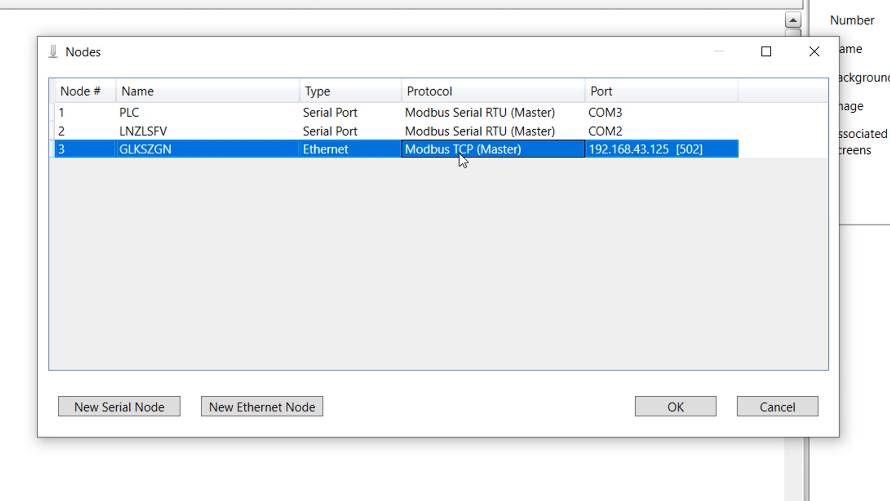
{"action": "key", "text": "Delete"}
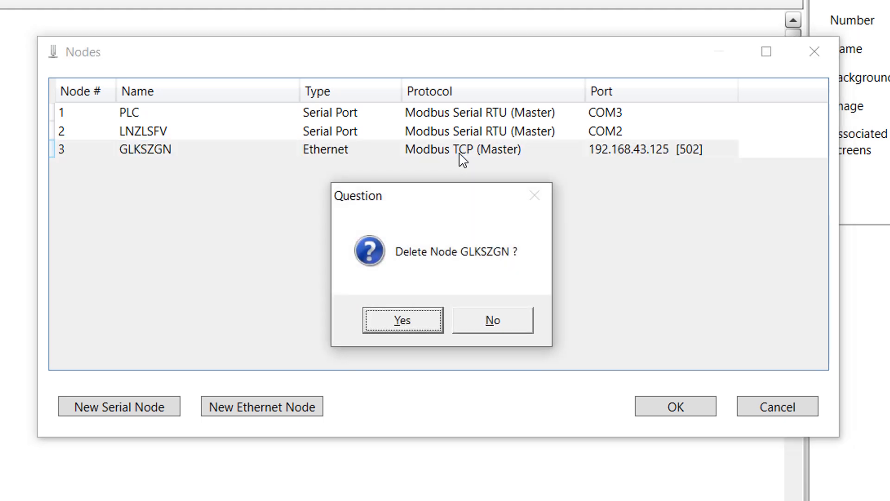
{"action": "left_click", "coordinate": [406, 324]}
{"action": "left_click", "coordinate": [495, 139]}
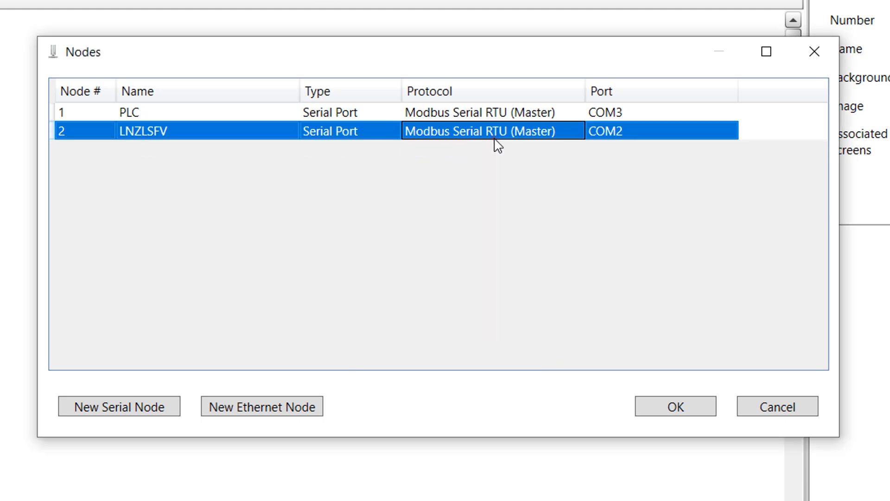
{"action": "key", "text": "Delete"}
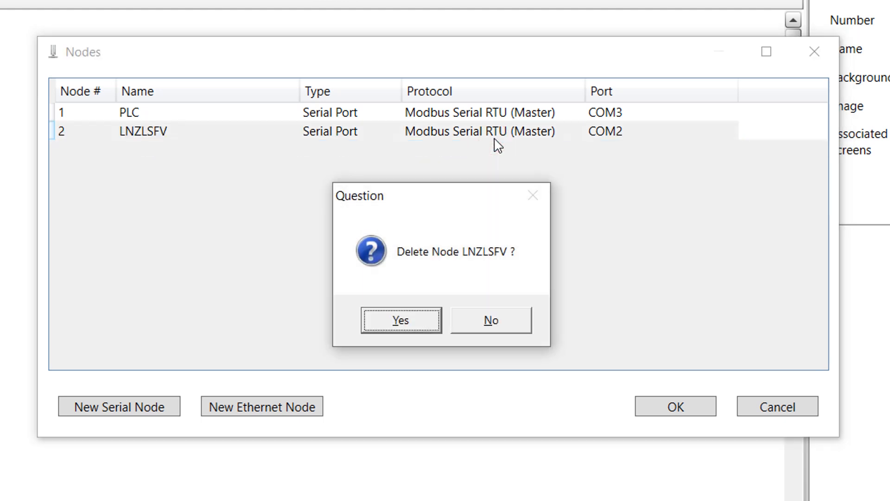
{"action": "left_click", "coordinate": [419, 320]}
{"action": "left_click", "coordinate": [678, 408]}
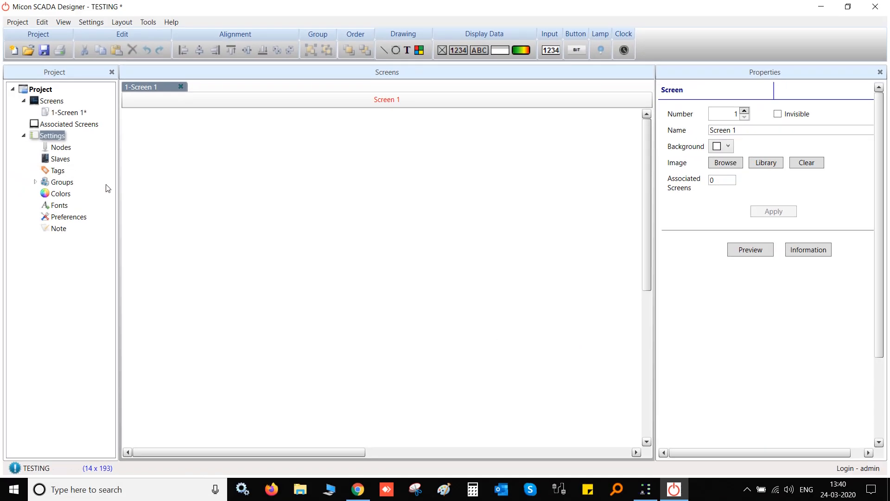
Create slave PLC_1 on the PLC node with address 1
{"action": "double_click", "coordinate": [62, 160]}
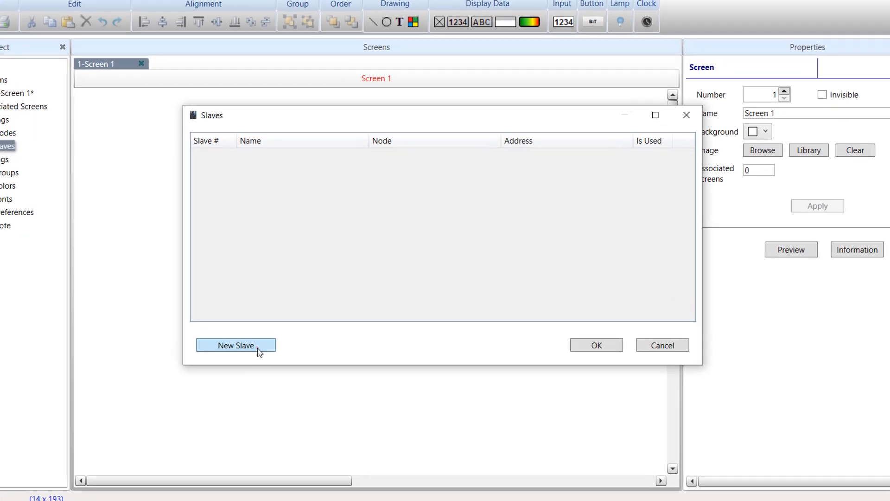
{"action": "left_click", "coordinate": [284, 335]}
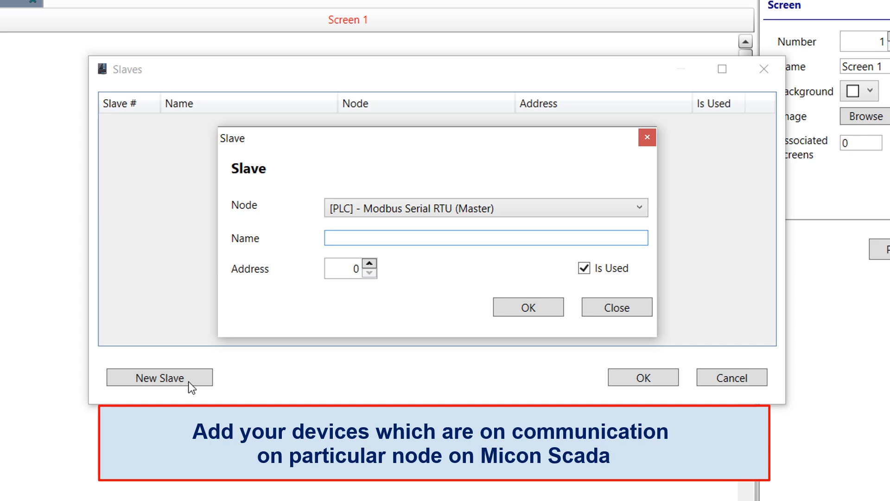
{"action": "type", "text": "PLC_1"}
{"action": "left_click", "coordinate": [406, 210]}
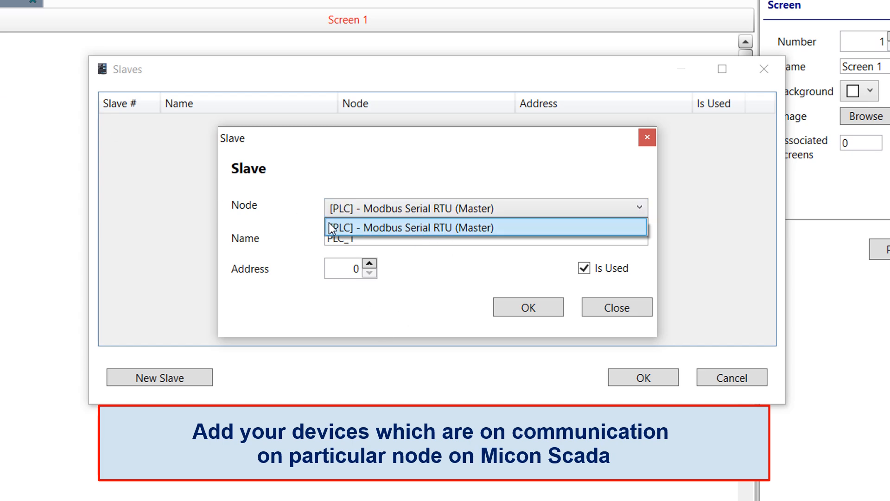
{"action": "left_click", "coordinate": [439, 216]}
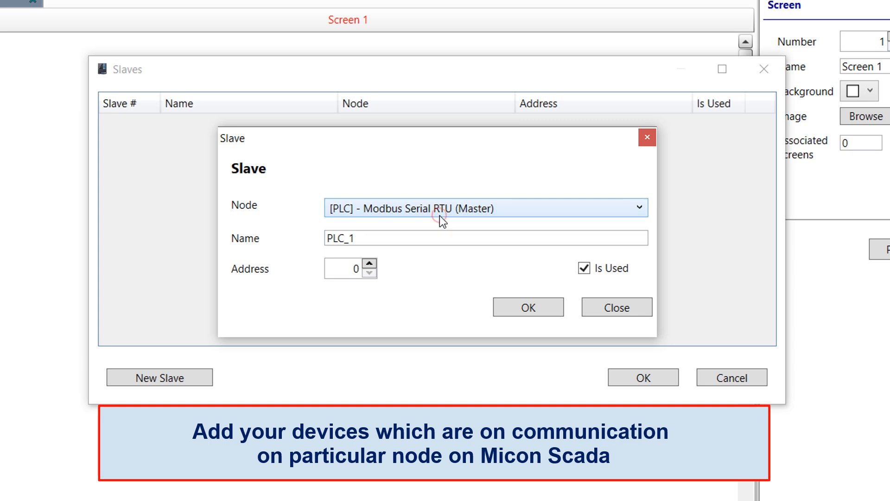
{"action": "left_click", "coordinate": [463, 221]}
{"action": "left_click", "coordinate": [463, 223]}
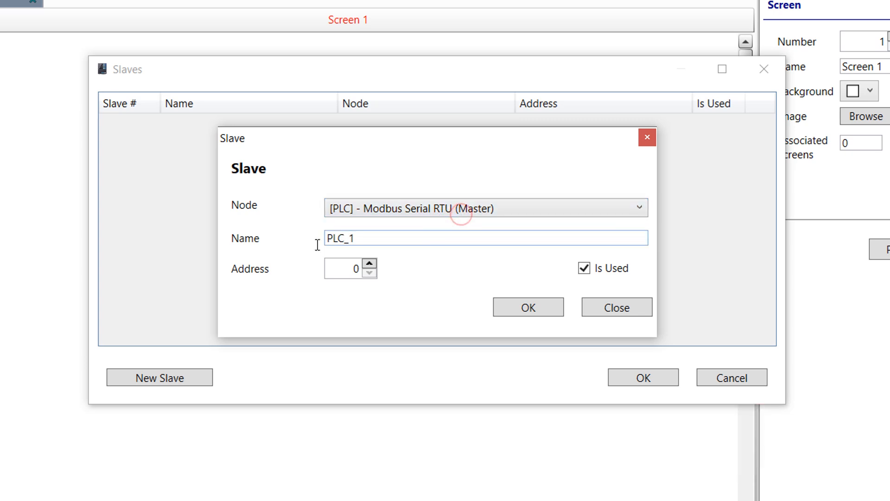
{"action": "left_click", "coordinate": [344, 240]}
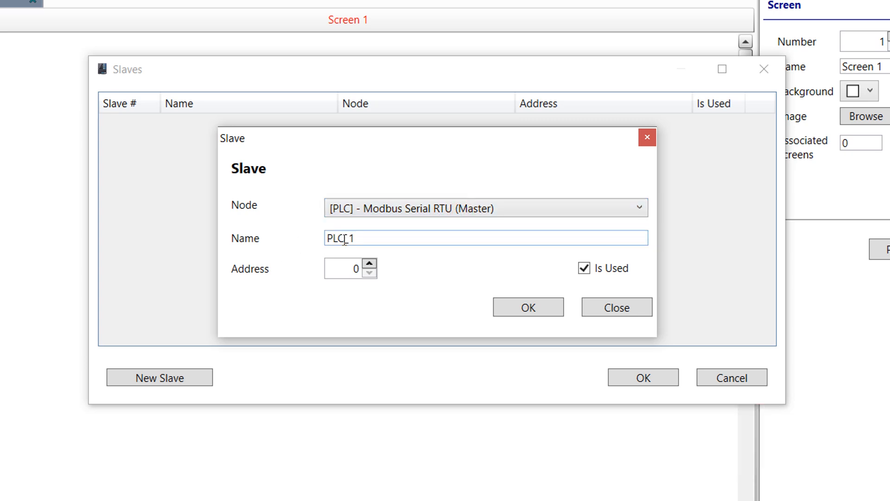
{"action": "left_click", "coordinate": [344, 271]}
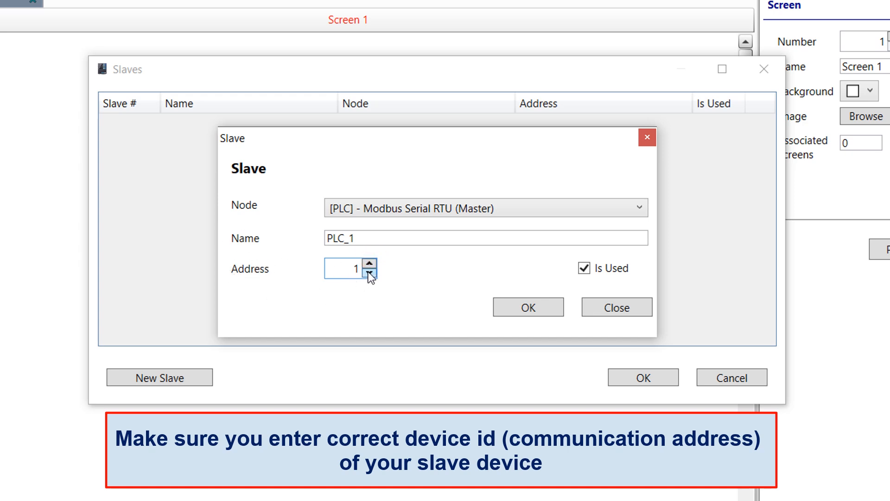
{"action": "left_click", "coordinate": [537, 307]}
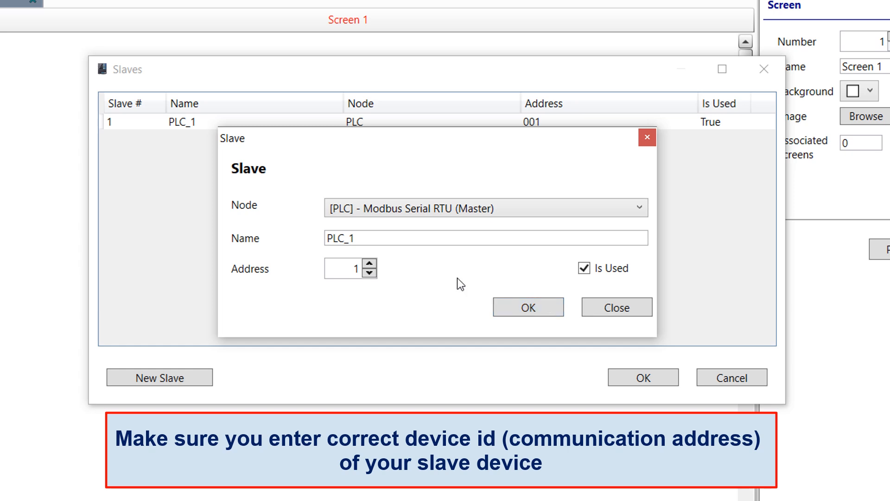
Add a second slave PLC_2 at address 2, renaming it after the duplicate-name error
{"action": "left_click", "coordinate": [369, 263]}
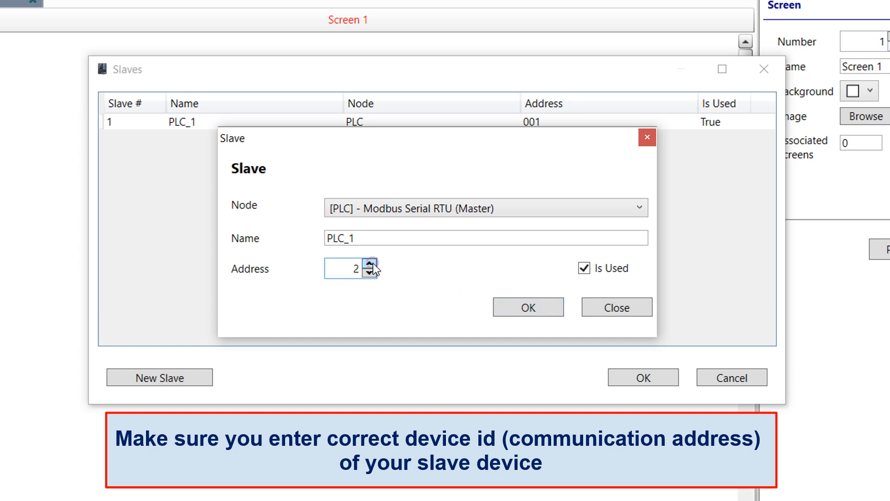
{"action": "left_click", "coordinate": [532, 308]}
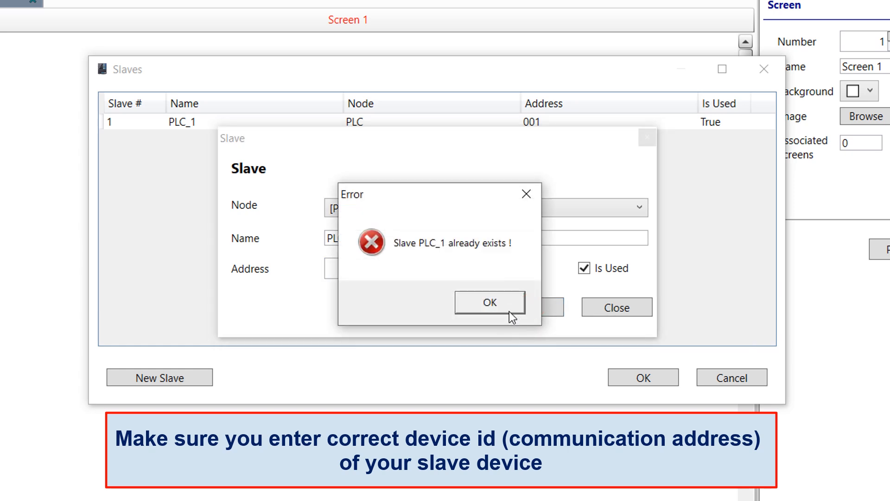
{"action": "left_click", "coordinate": [510, 312]}
{"action": "key", "text": "BackSpace"}
{"action": "type", "text": "2"}
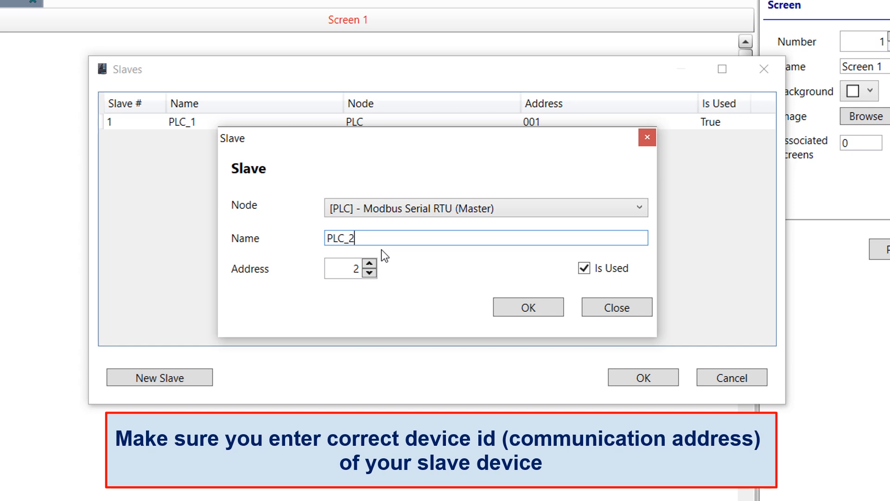
{"action": "left_click", "coordinate": [521, 305]}
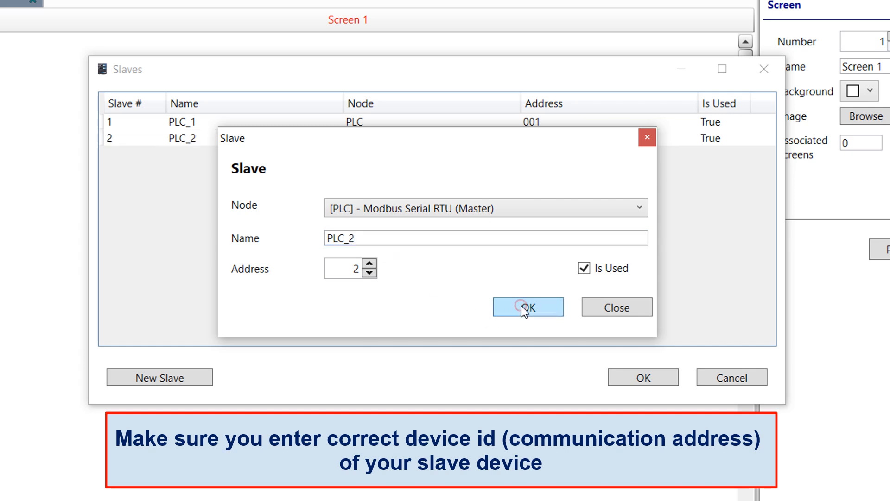
{"action": "left_click", "coordinate": [615, 312]}
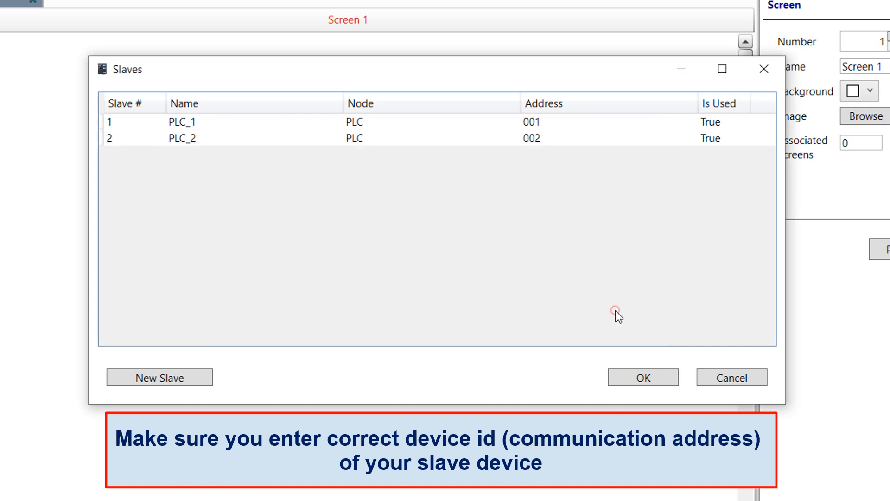
Delete slave PLC_2 and close the Slaves list, leaving only PLC_1
{"action": "left_click", "coordinate": [357, 138]}
{"action": "key", "text": "Delete"}
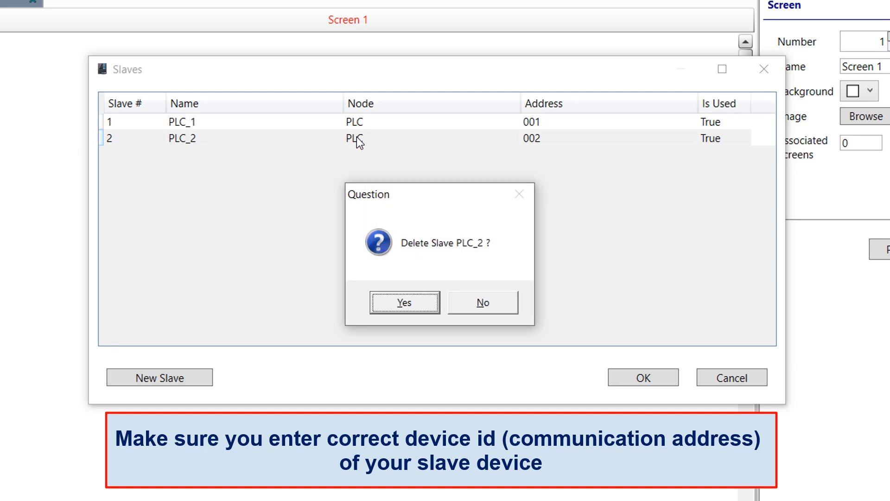
{"action": "left_click", "coordinate": [423, 302]}
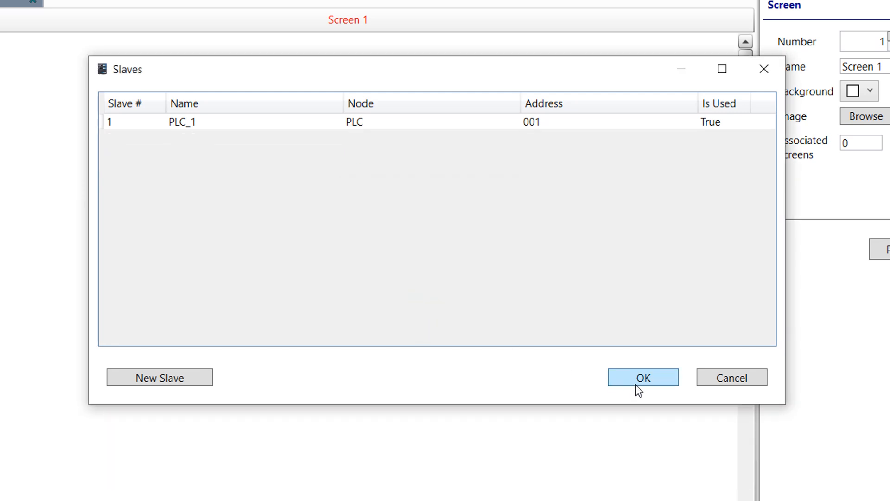
{"action": "left_click", "coordinate": [638, 381]}
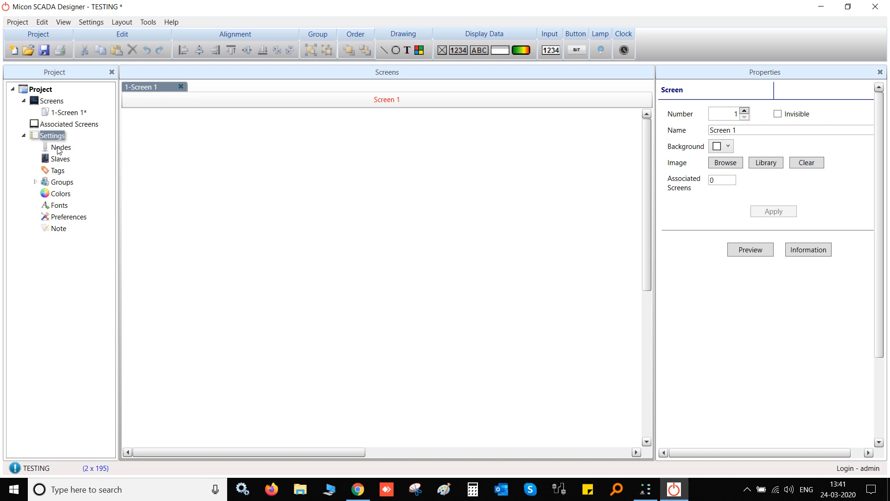
Create tags DATA_1 at holding register 400000 and DATA_2 at 400001 on PLC_1
{"action": "double_click", "coordinate": [58, 170]}
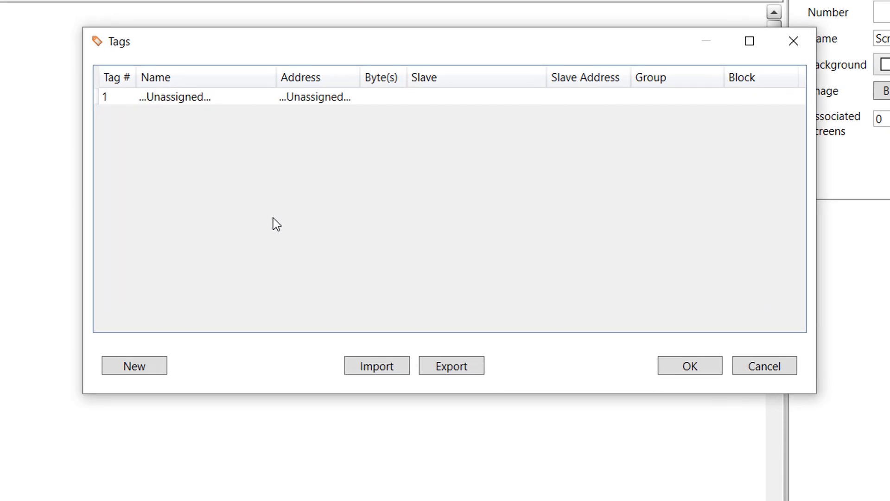
{"action": "left_click", "coordinate": [134, 367]}
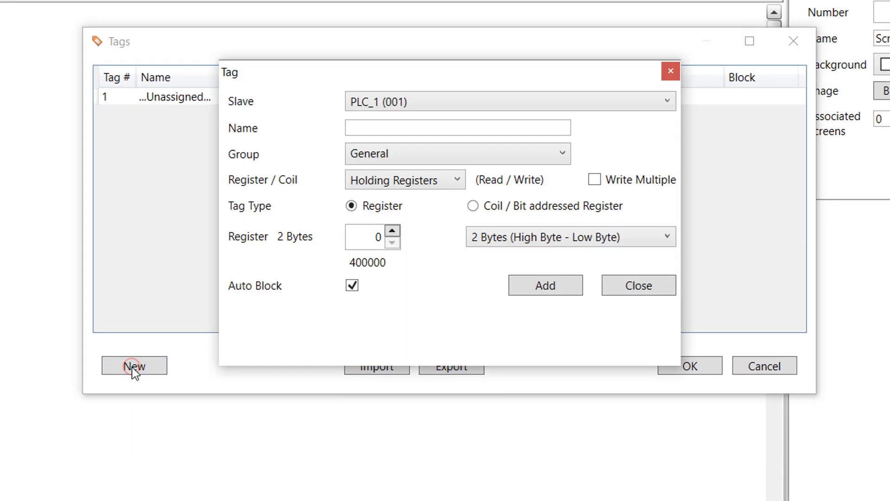
{"action": "left_click", "coordinate": [384, 127]}
{"action": "type", "text": "DATA_"}
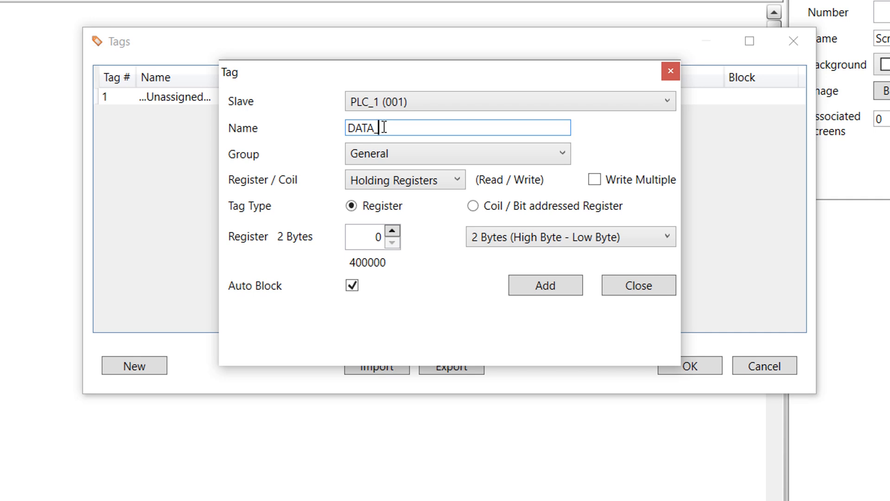
{"action": "type", "text": "1"}
{"action": "left_click", "coordinate": [542, 289]}
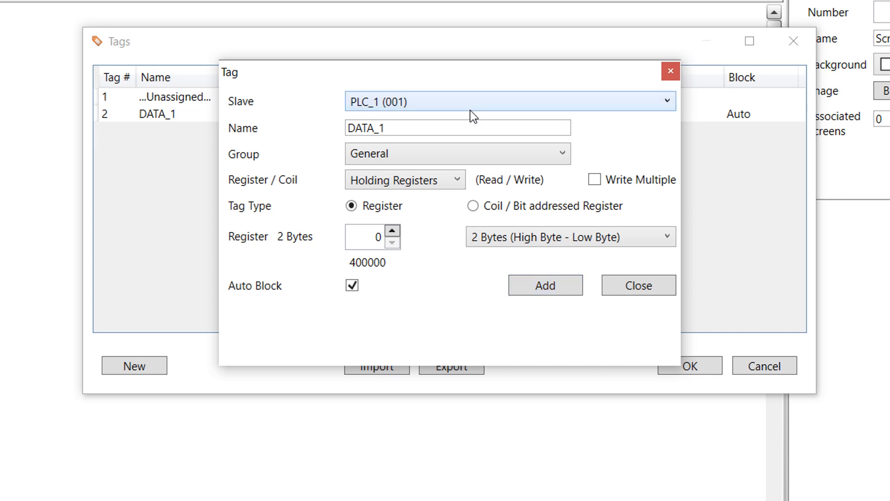
{"action": "left_click", "coordinate": [463, 126]}
{"action": "key", "text": "BackSpace"}
{"action": "type", "text": "2"}
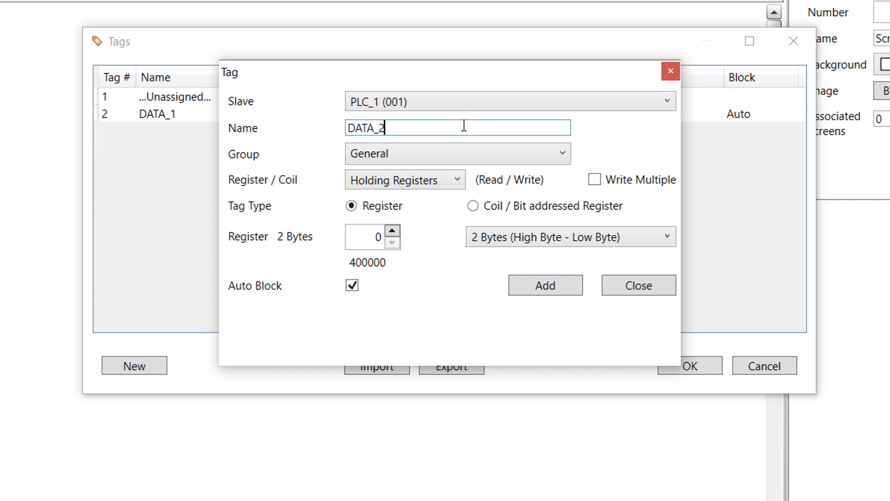
{"action": "left_click", "coordinate": [392, 231]}
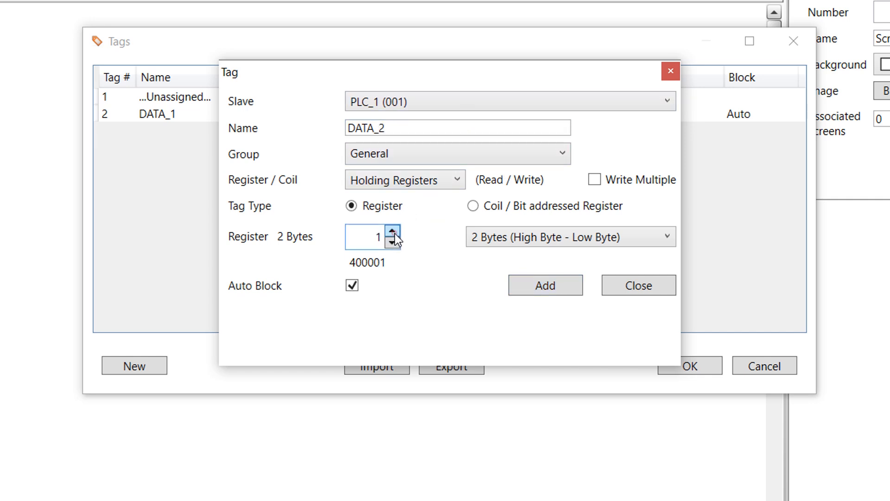
{"action": "left_click", "coordinate": [531, 288]}
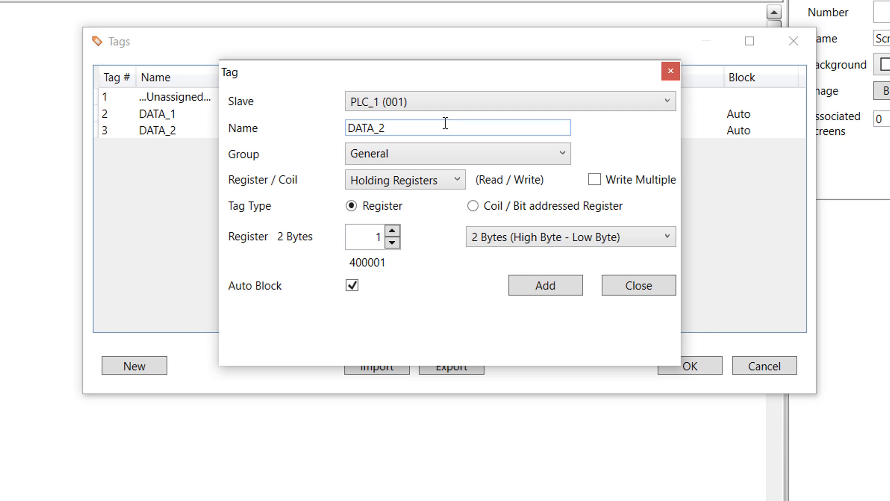
Add tags DATA_3 at register 400002 and DATA_4 at register 400003
{"action": "left_click", "coordinate": [445, 123]}
{"action": "key", "text": "BackSpace"}
{"action": "type", "text": "3"}
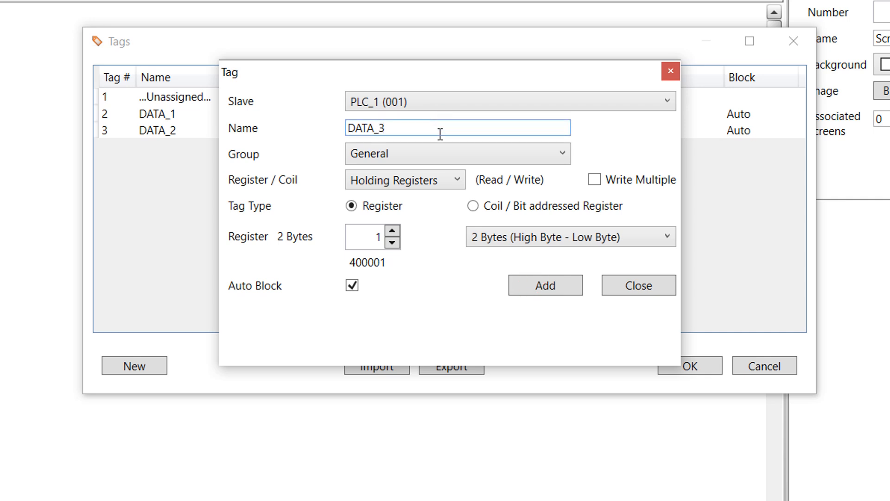
{"action": "left_click", "coordinate": [392, 230]}
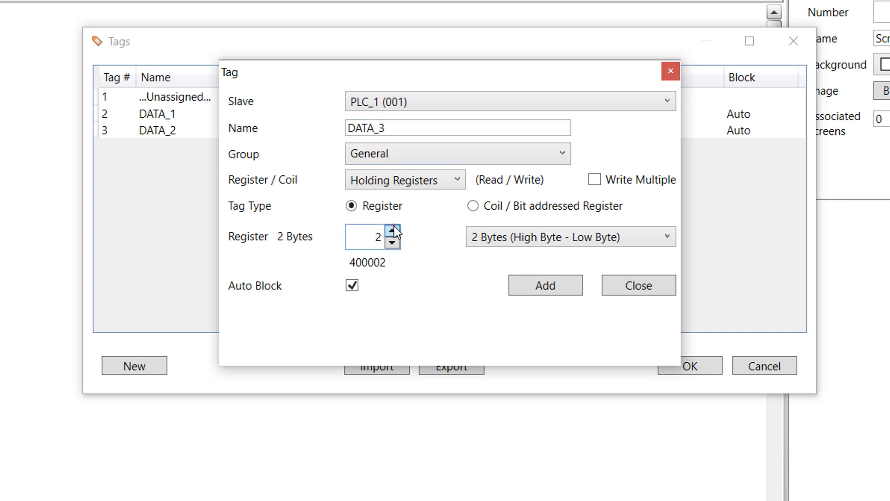
{"action": "left_click", "coordinate": [524, 285]}
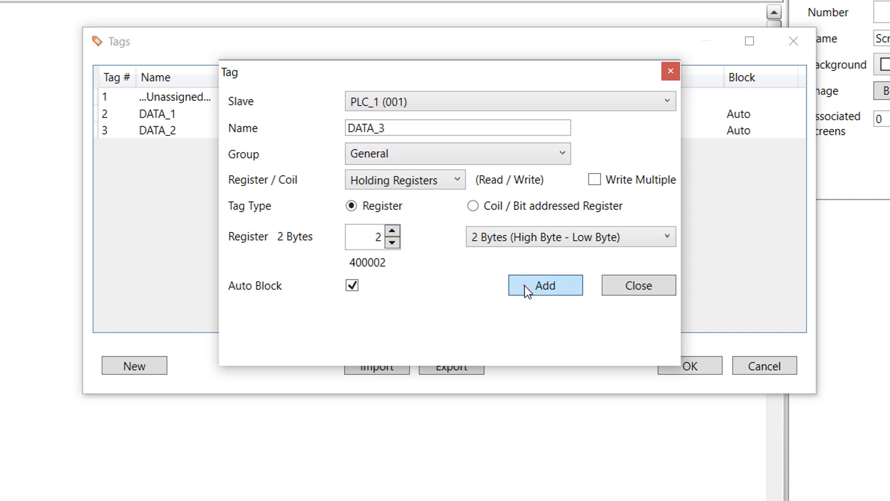
{"action": "left_click", "coordinate": [426, 130]}
{"action": "key", "text": "BackSpace"}
{"action": "type", "text": "4"}
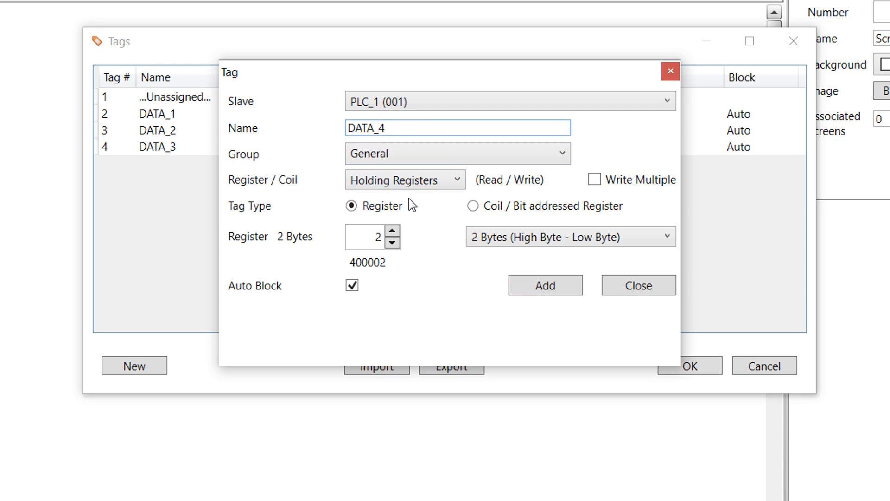
{"action": "left_click", "coordinate": [393, 233]}
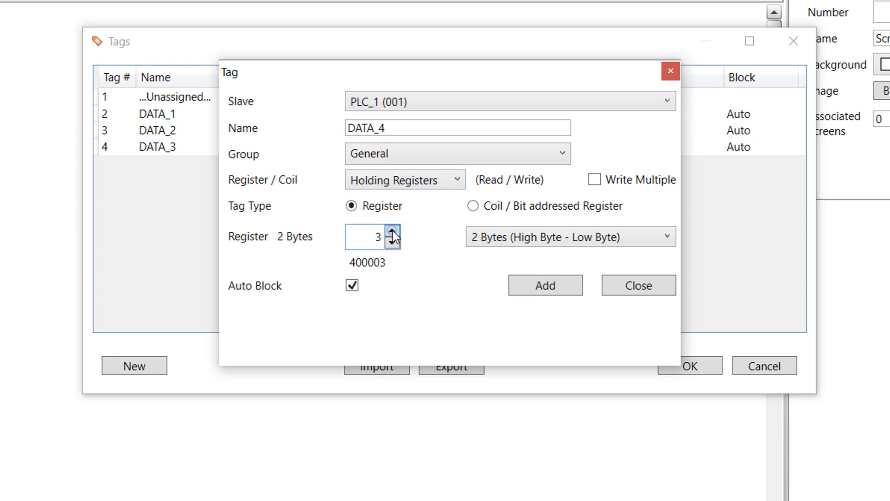
{"action": "left_click", "coordinate": [529, 286]}
Close the tag editor, confirm the tag list, and show the Nodes list
{"action": "left_click", "coordinate": [643, 291]}
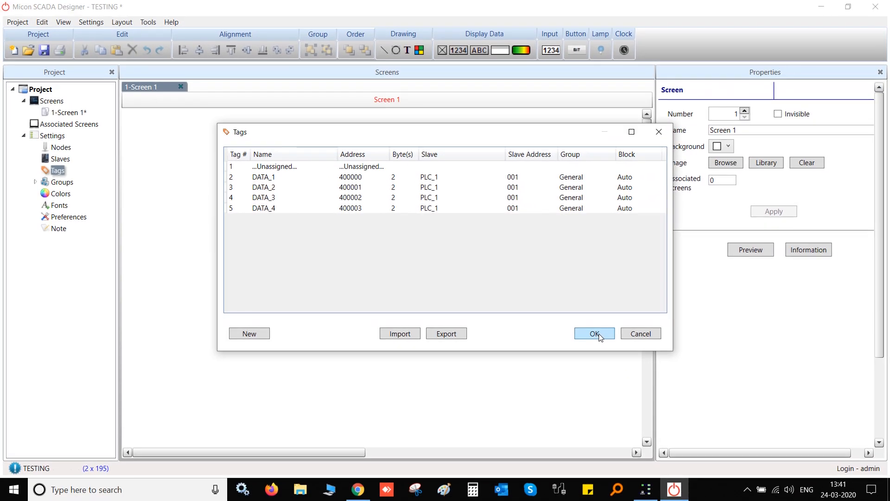
{"action": "left_click", "coordinate": [695, 367]}
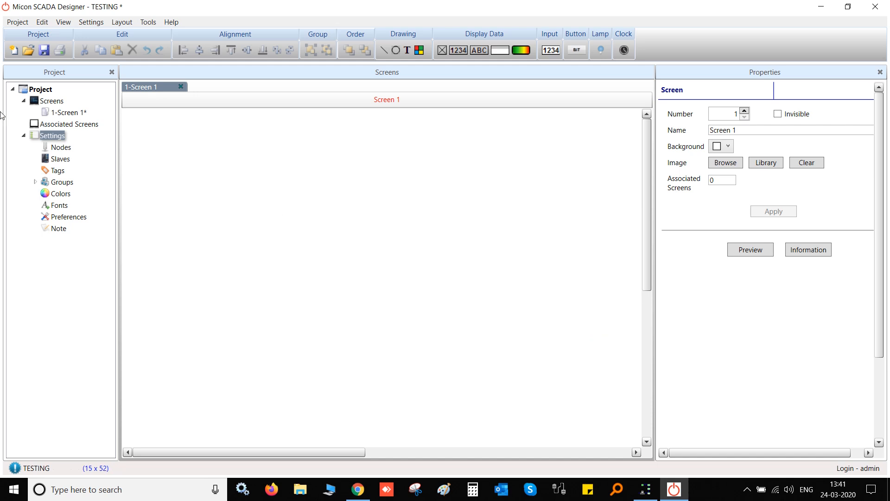
{"action": "left_click", "coordinate": [60, 151]}
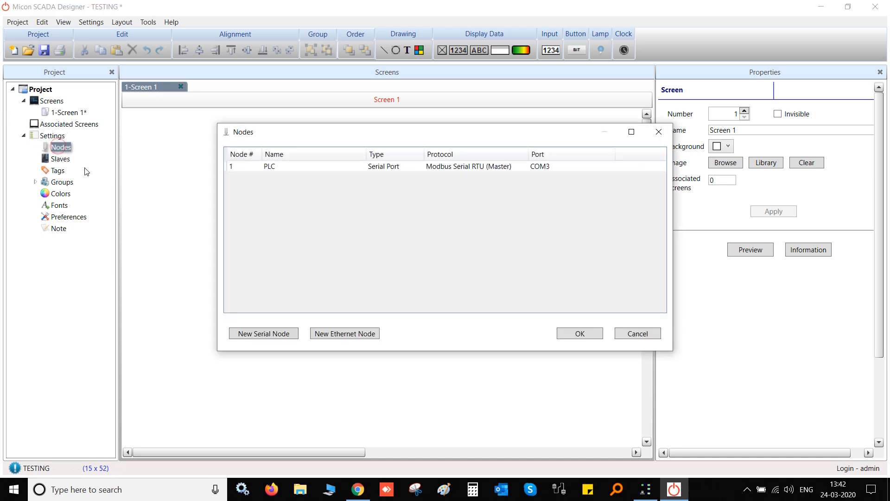
Place a numeric display on Screen 1, name it DATA_1 and bind it to tag DATA_1 (400000)
{"action": "key", "text": "Escape"}
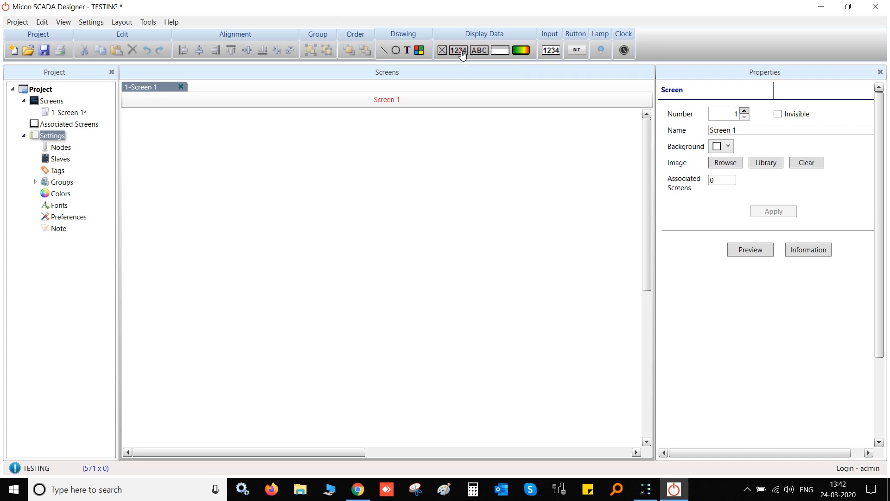
{"action": "left_click_drag", "start_coordinate": [461, 51], "coordinate": [277, 174]}
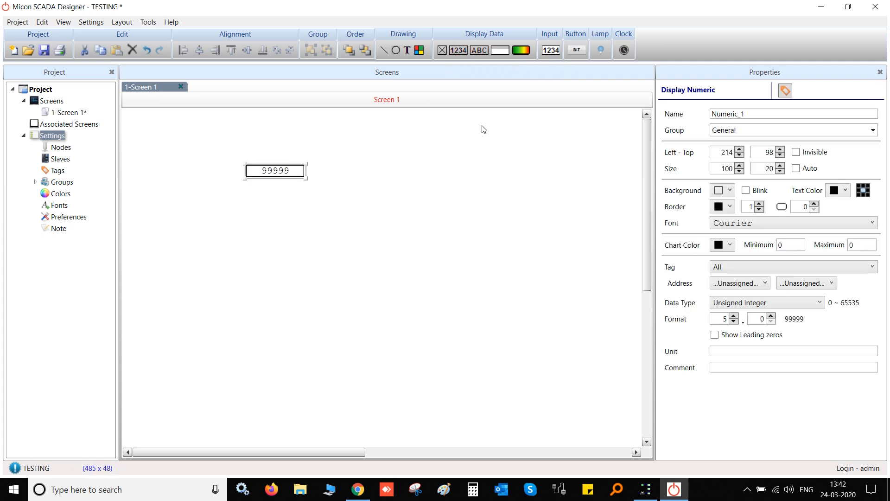
{"action": "double_click", "coordinate": [756, 114]}
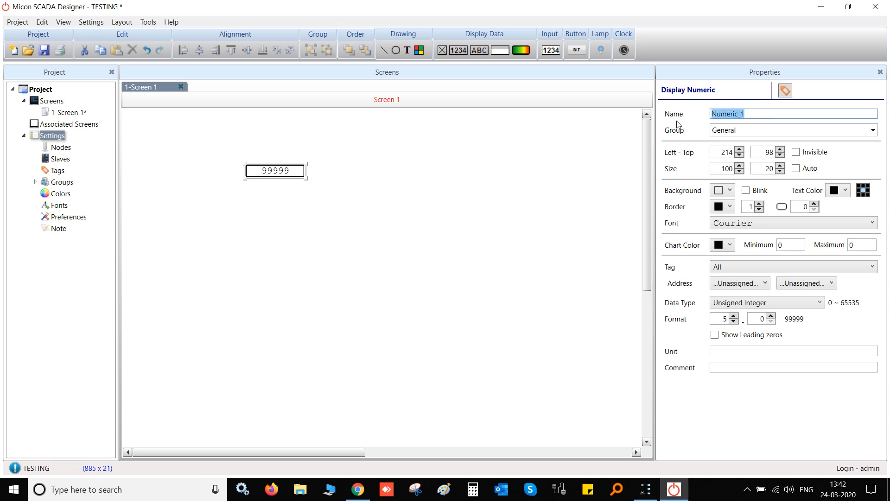
{"action": "type", "text": "DATA"}
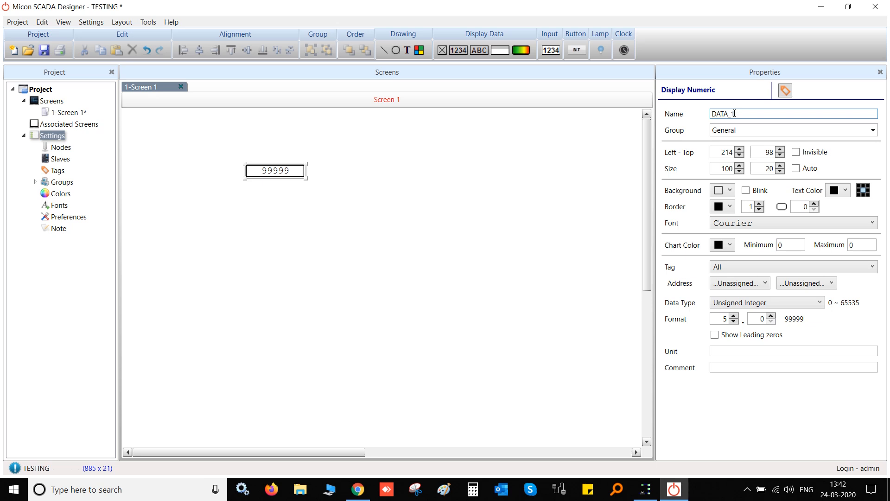
{"action": "left_click", "coordinate": [795, 286]}
{"action": "left_click", "coordinate": [794, 308]}
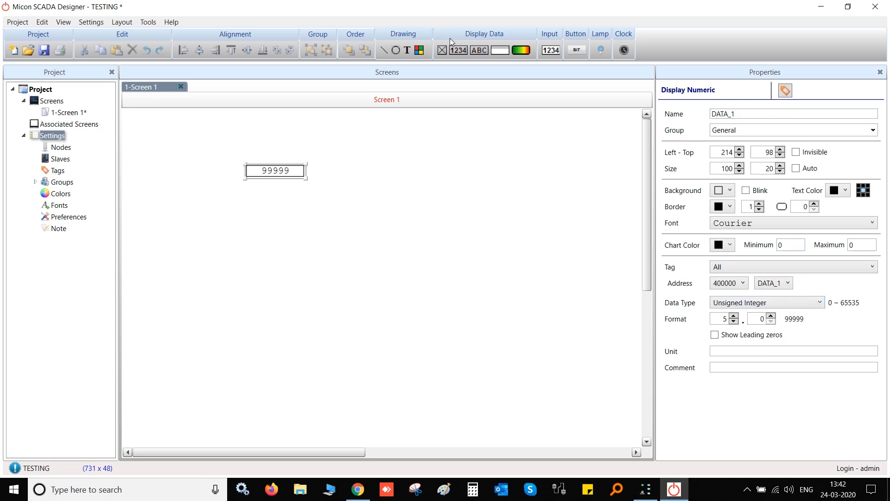
{"action": "left_click", "coordinate": [457, 54]}
Add three more numeric displays below the first, centre-aligned and evenly spaced vertically
{"action": "left_click_drag", "start_coordinate": [258, 193], "coordinate": [293, 195]}
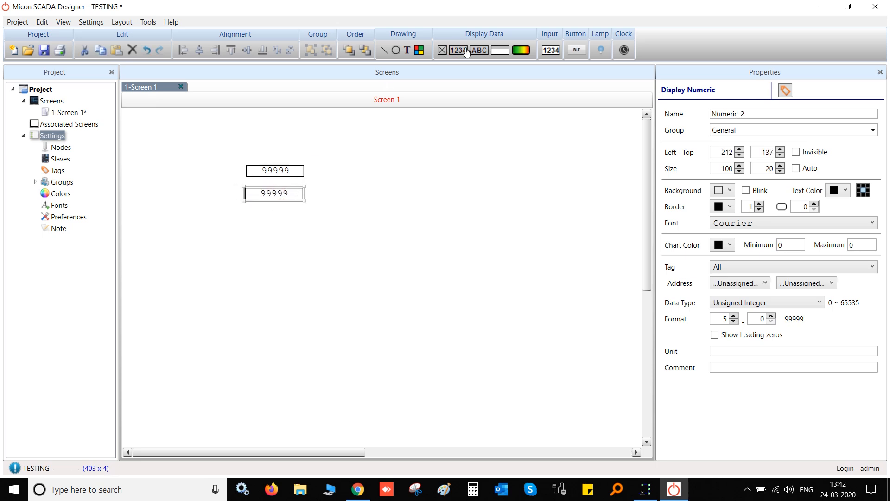
{"action": "left_click", "coordinate": [460, 52]}
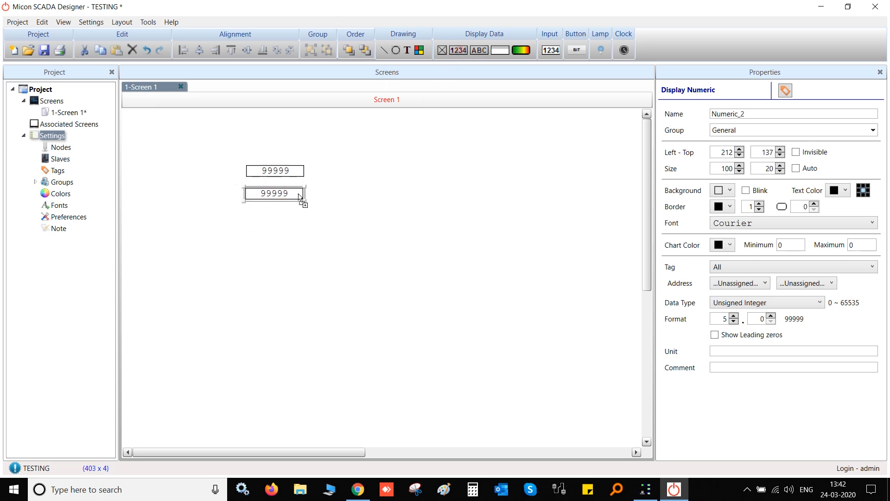
{"action": "left_click", "coordinate": [257, 217]}
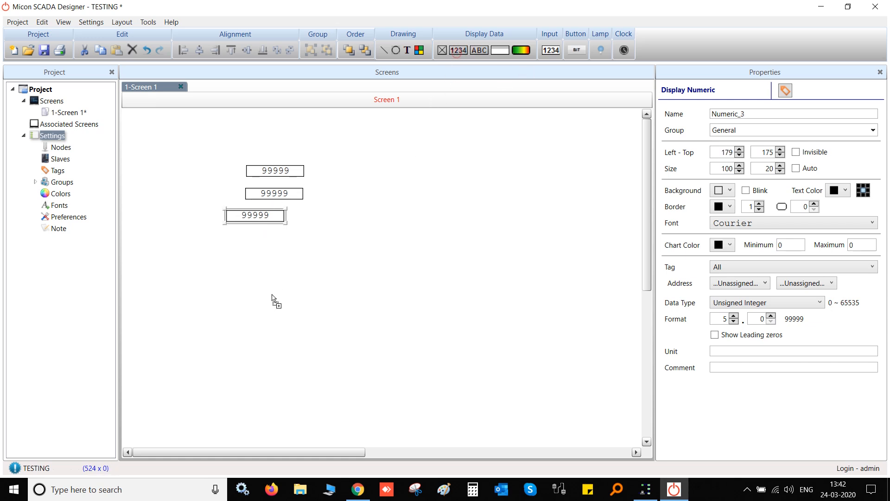
{"action": "left_click", "coordinate": [260, 254]}
{"action": "left_click_drag", "start_coordinate": [369, 294], "coordinate": [195, 124]}
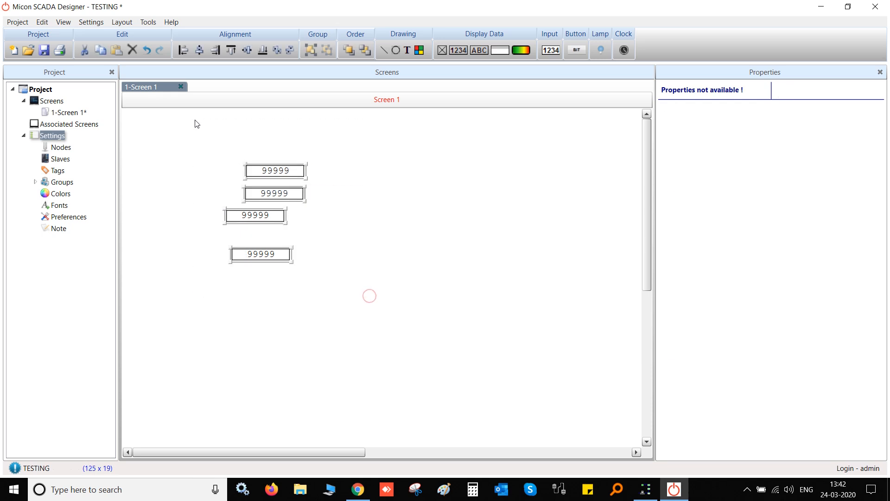
{"action": "left_click", "coordinate": [220, 52]}
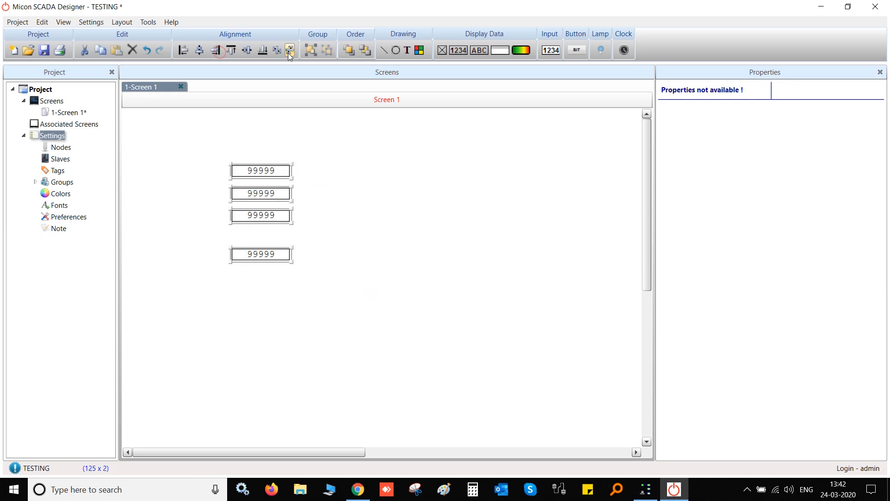
{"action": "left_click", "coordinate": [288, 53]}
{"action": "left_click", "coordinate": [360, 205]}
Rename the second display and bind it to tag DATA_2
{"action": "left_click", "coordinate": [285, 198]}
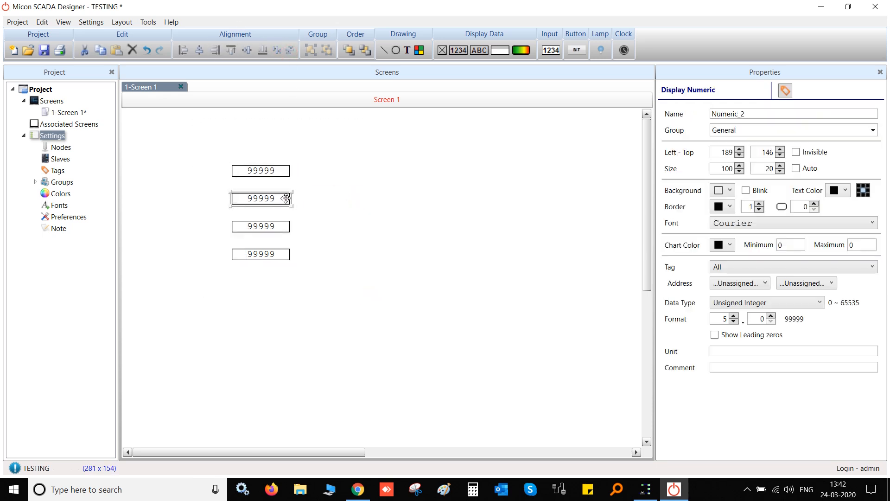
{"action": "double_click", "coordinate": [747, 113]}
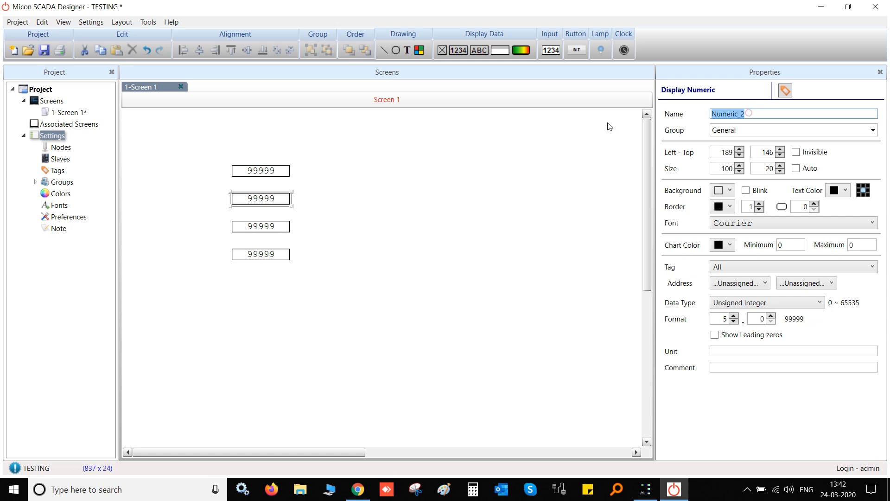
{"action": "type", "text": "DATA"}
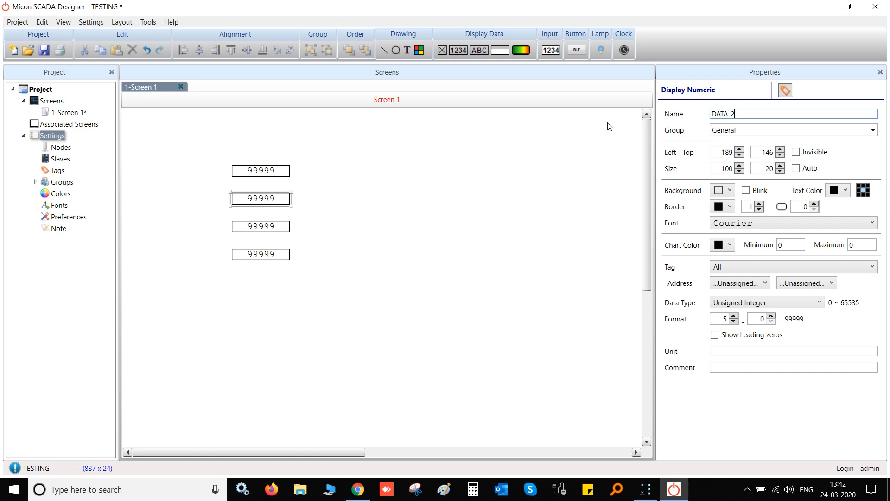
{"action": "left_click", "coordinate": [815, 283]}
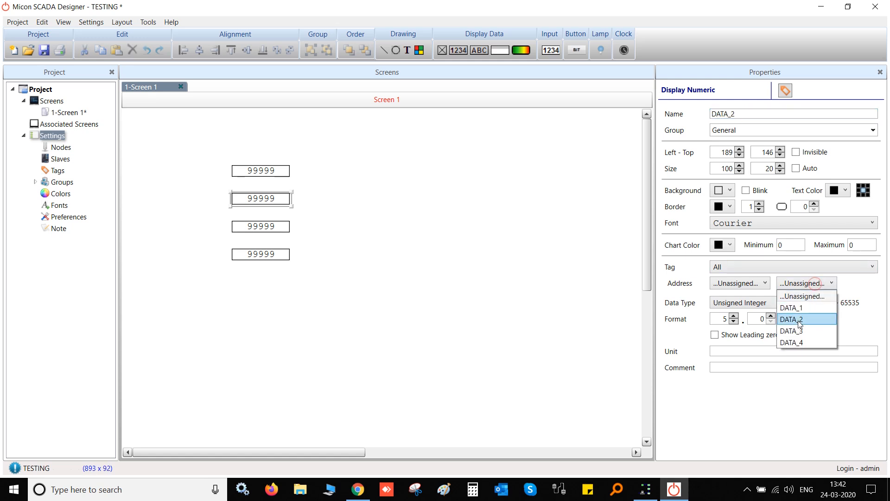
{"action": "left_click", "coordinate": [798, 320]}
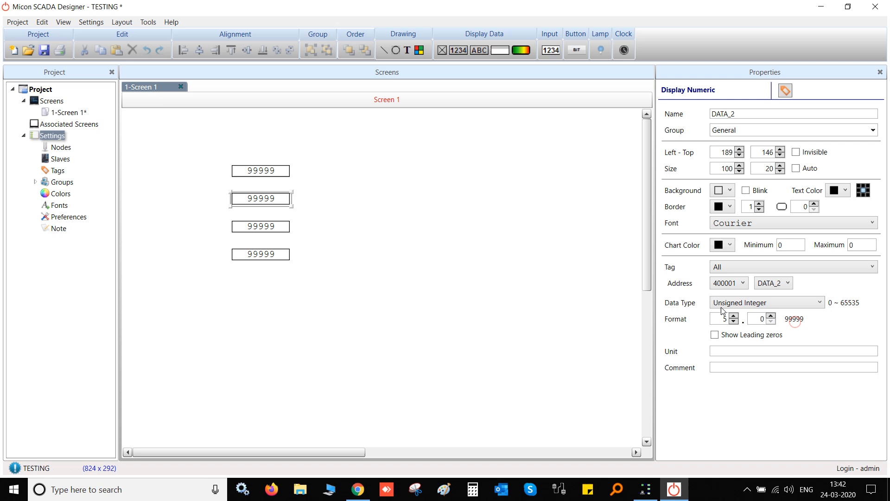
Rename the third display and bind it to tag DATA_3
{"action": "left_click", "coordinate": [275, 227]}
{"action": "double_click", "coordinate": [821, 113]}
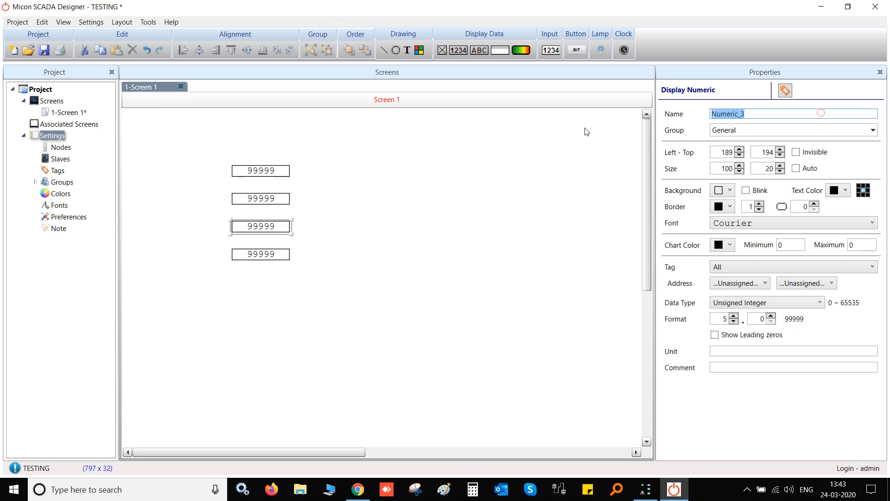
{"action": "type", "text": "DATA"}
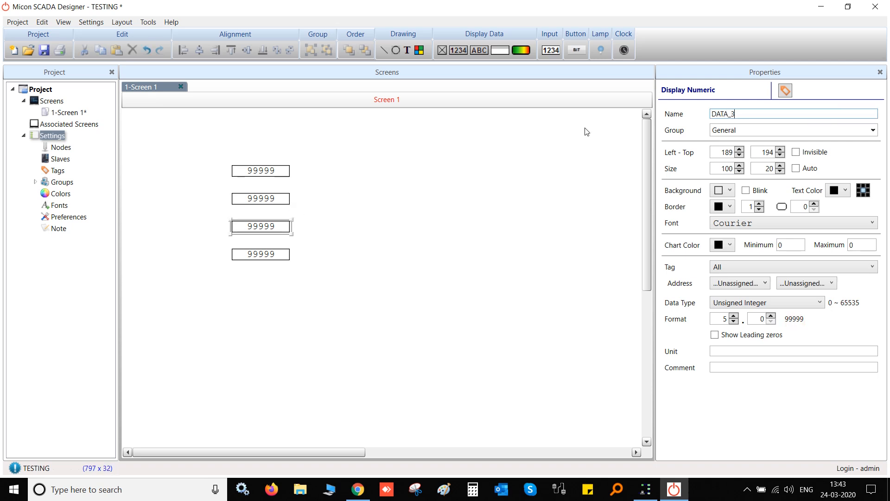
{"action": "left_click", "coordinate": [812, 283]}
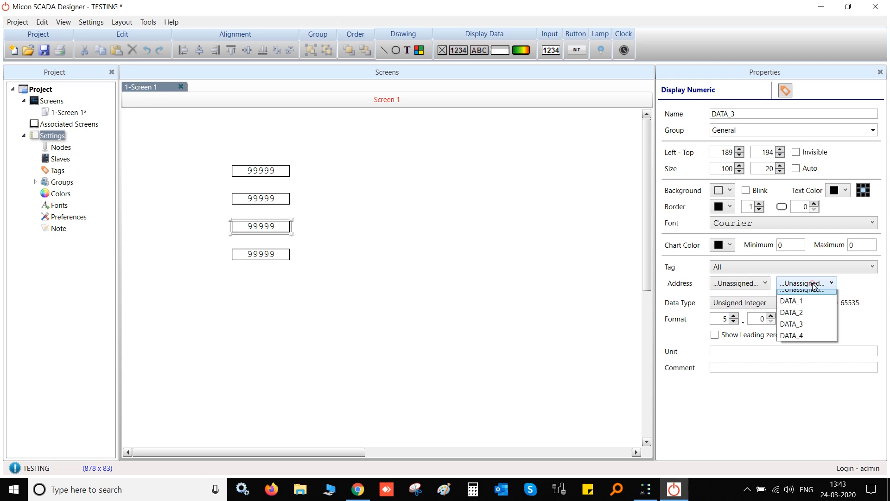
{"action": "left_click", "coordinate": [785, 331]}
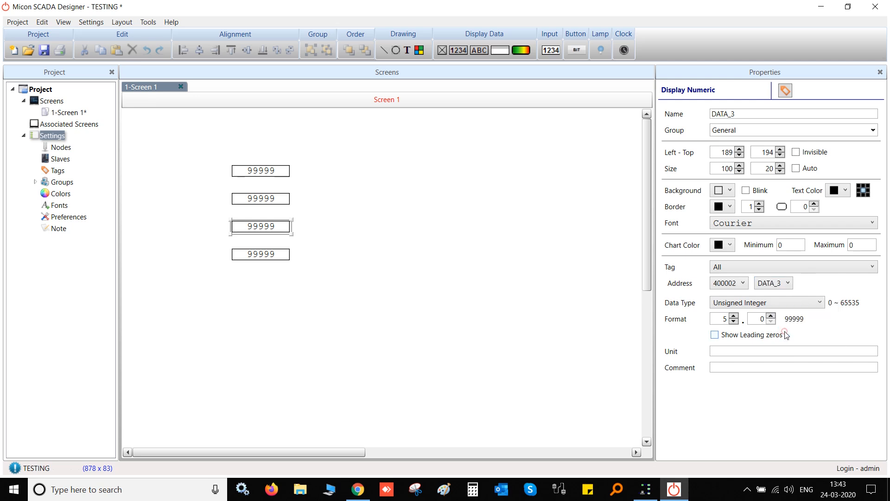
Name the fourth display DATA_4 and bind it to tag DATA_4
{"action": "left_click", "coordinate": [270, 253]}
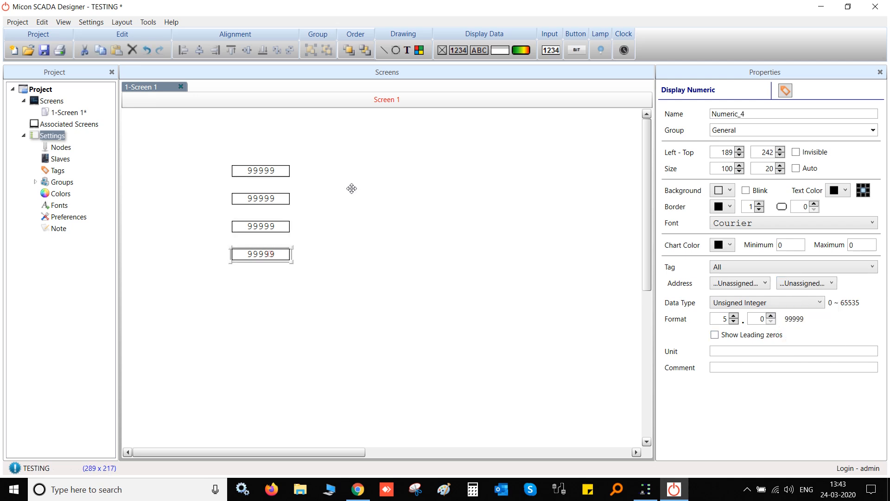
{"action": "double_click", "coordinate": [787, 116]}
{"action": "type", "text": "DATA"}
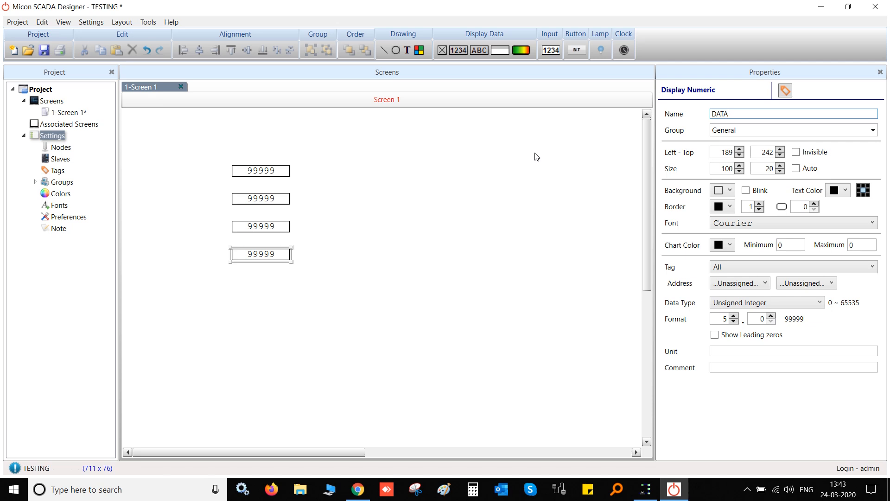
{"action": "type", "text": "_4"}
{"action": "left_click", "coordinate": [788, 282]}
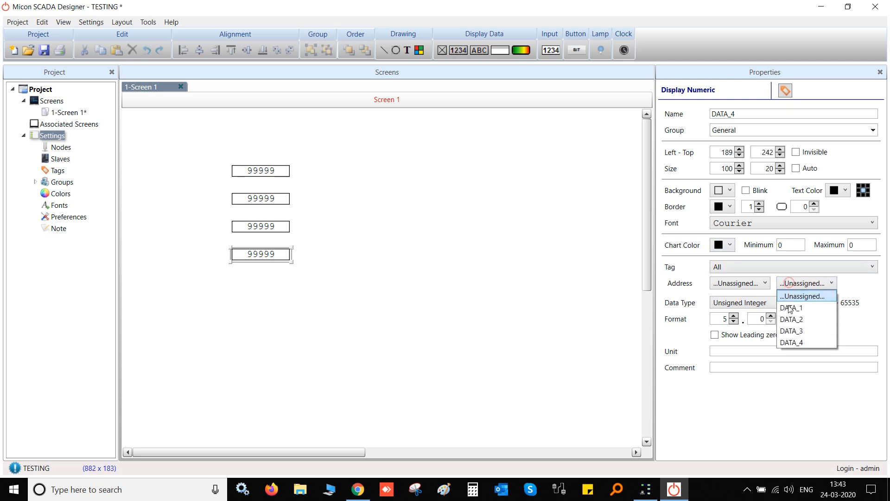
{"action": "left_click", "coordinate": [792, 342]}
{"action": "left_click", "coordinate": [401, 265]}
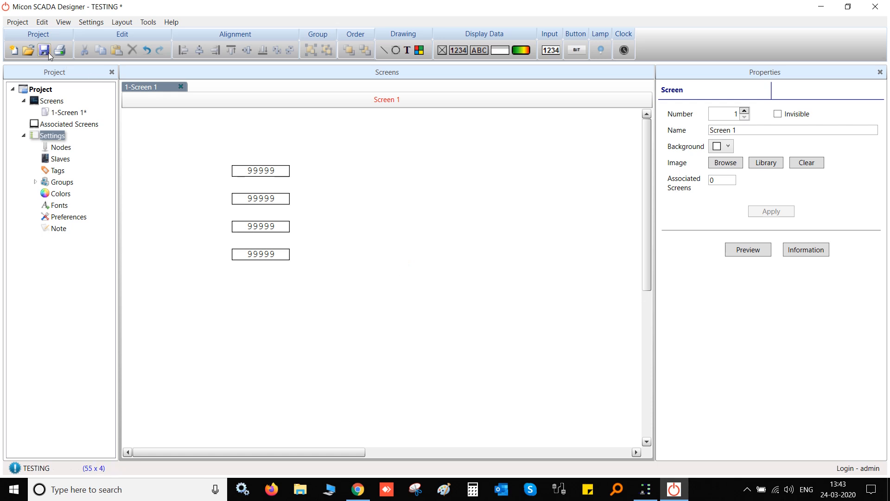
Save the TESTING project and minimize Micon SCADA Designer
{"action": "left_click_drag", "start_coordinate": [191, 146], "coordinate": [353, 324]}
{"action": "left_click", "coordinate": [352, 321]}
{"action": "left_click", "coordinate": [18, 22]}
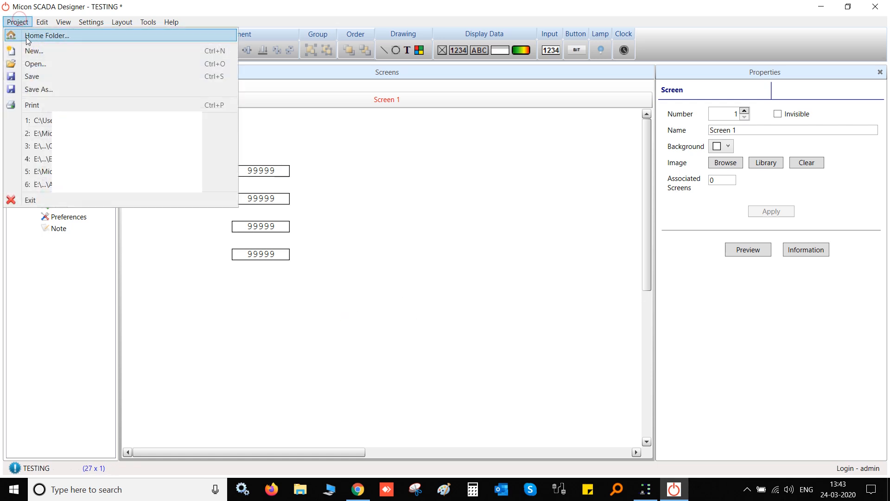
{"action": "left_click", "coordinate": [48, 79]}
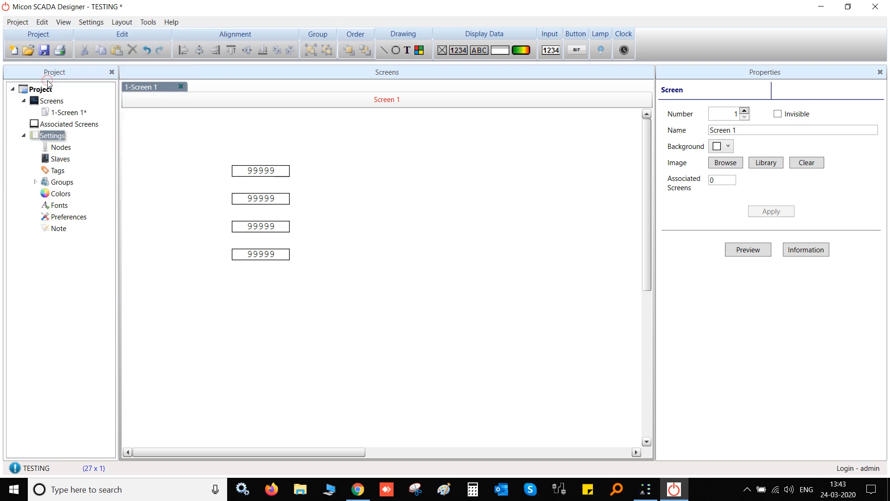
{"action": "left_click", "coordinate": [45, 51]}
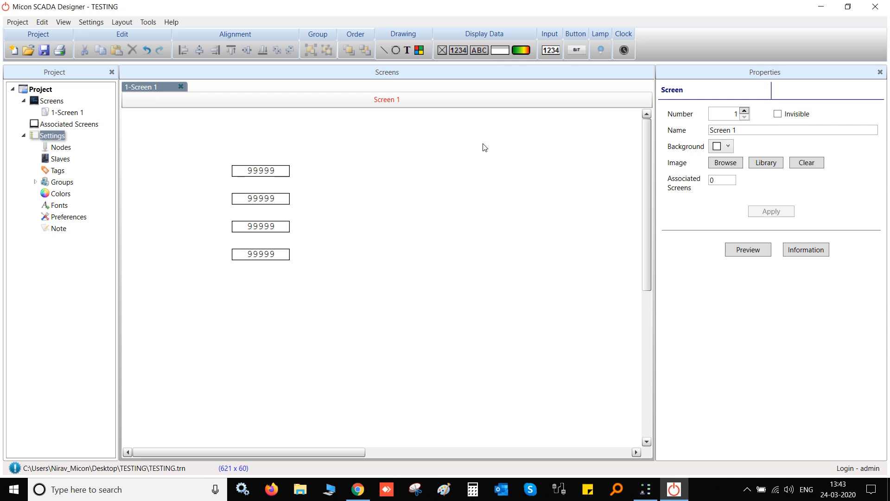
{"action": "left_click", "coordinate": [817, 7]}
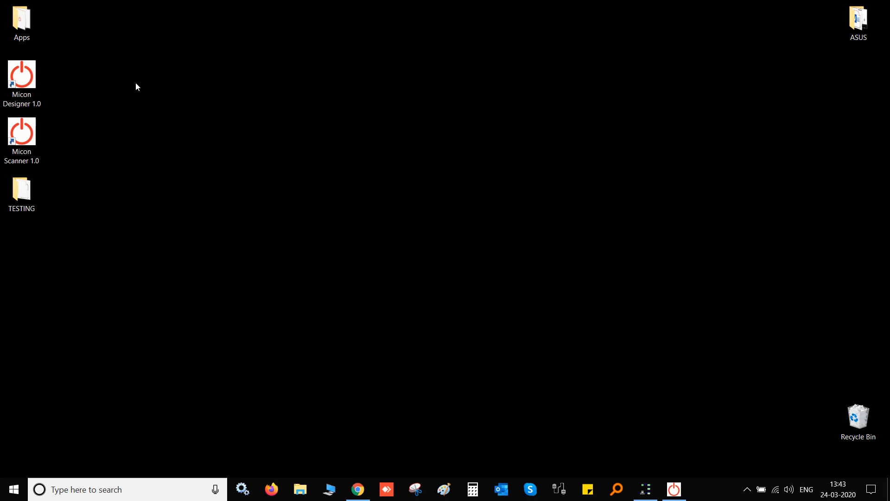
Launch Micon Scanner 1.0 from the desktop, restoring the accidentally deleted Designer shortcut
{"action": "double_click", "coordinate": [36, 85]}
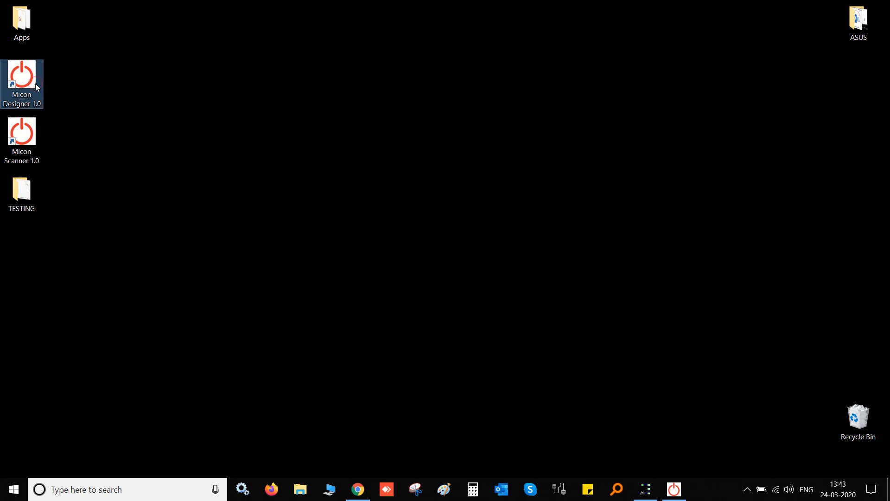
{"action": "key", "text": "Delete"}
{"action": "left_click", "coordinate": [94, 133]}
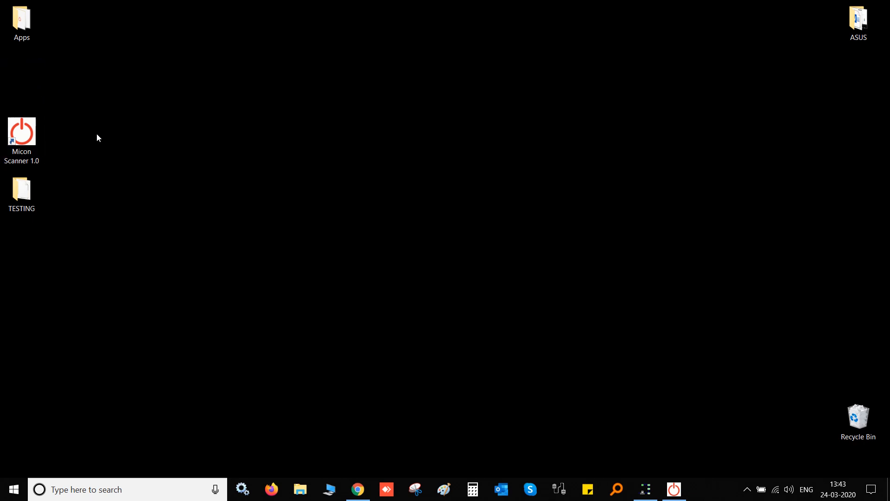
{"action": "key", "text": "ctrl+z"}
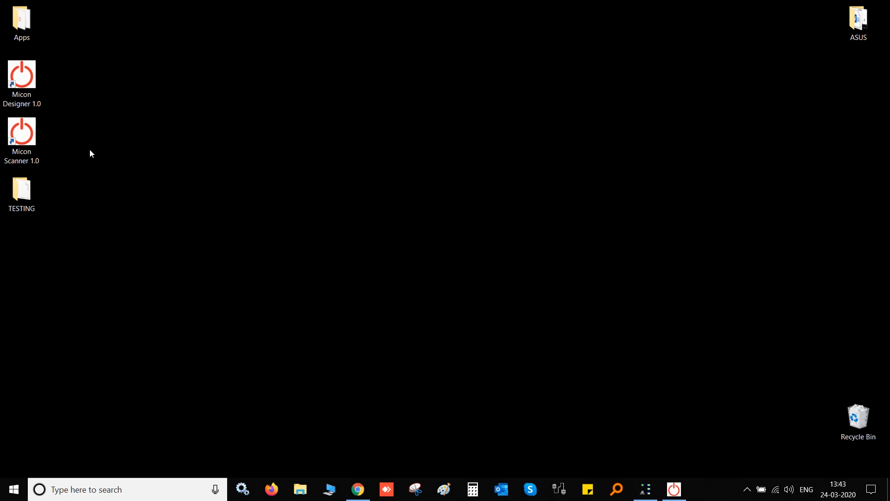
{"action": "left_click", "coordinate": [21, 139]}
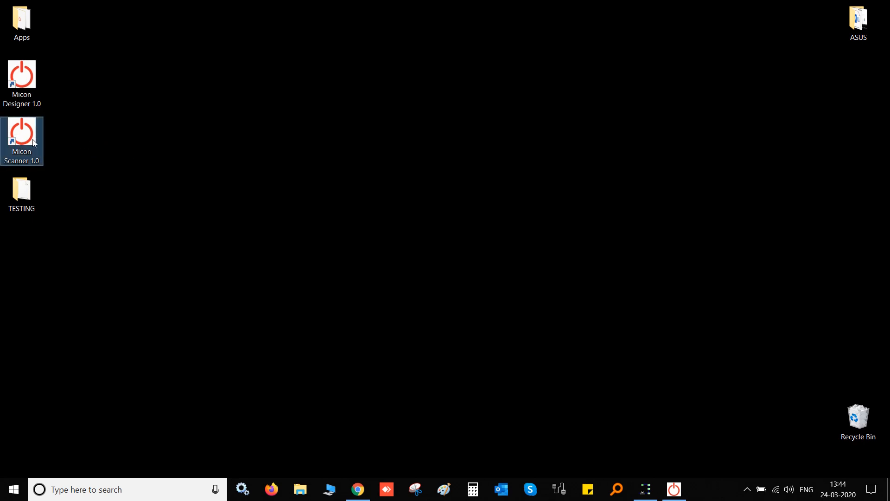
{"action": "double_click", "coordinate": [29, 139]}
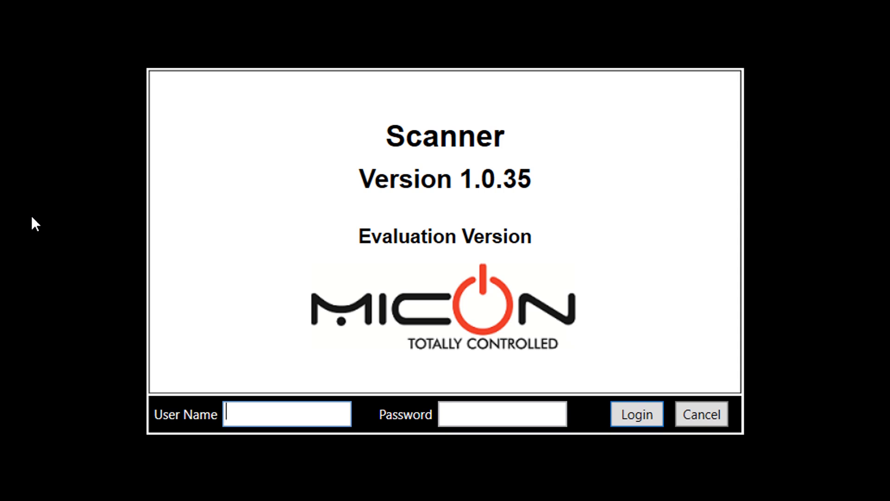
Log in to Micon SCADA Scanner with the administrator user name and password
{"action": "type", "text": "admin"}
{"action": "key", "text": "Tab"}
{"action": "type", "text": "admin"}
{"action": "key", "text": "Return"}
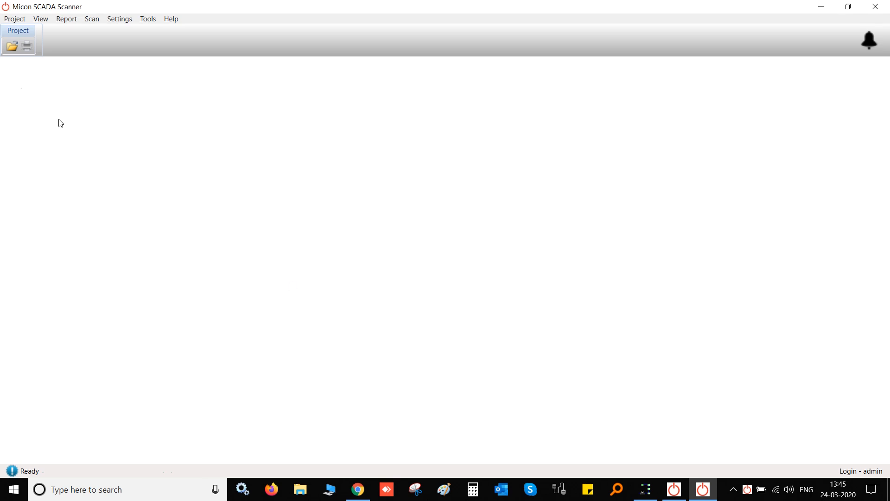
Open the TESTING project from the project file options
{"action": "left_click", "coordinate": [10, 20]}
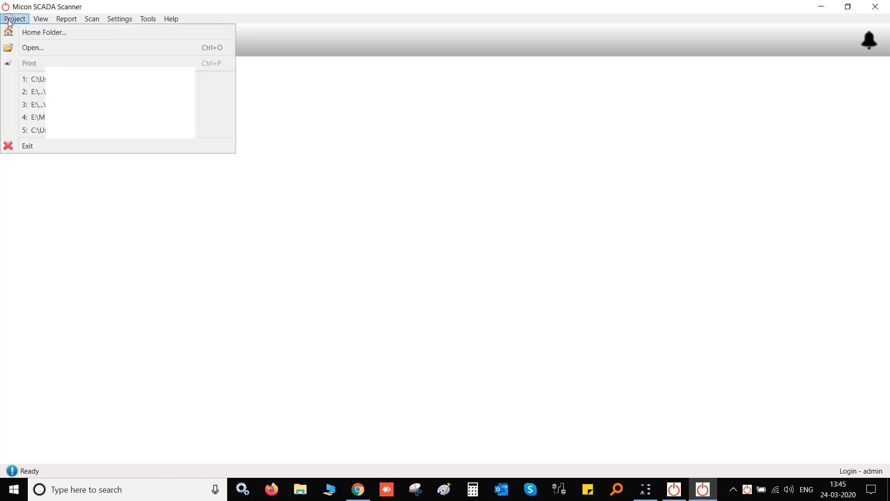
{"action": "left_click", "coordinate": [37, 33]}
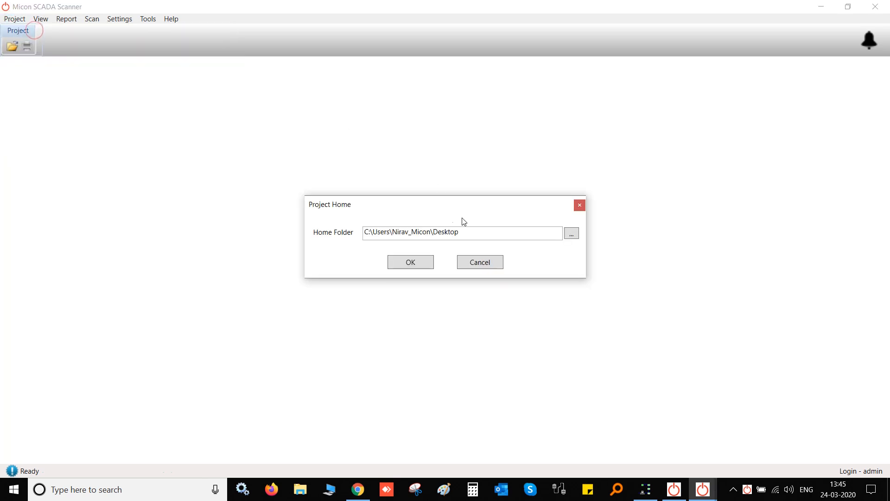
{"action": "left_click", "coordinate": [489, 265]}
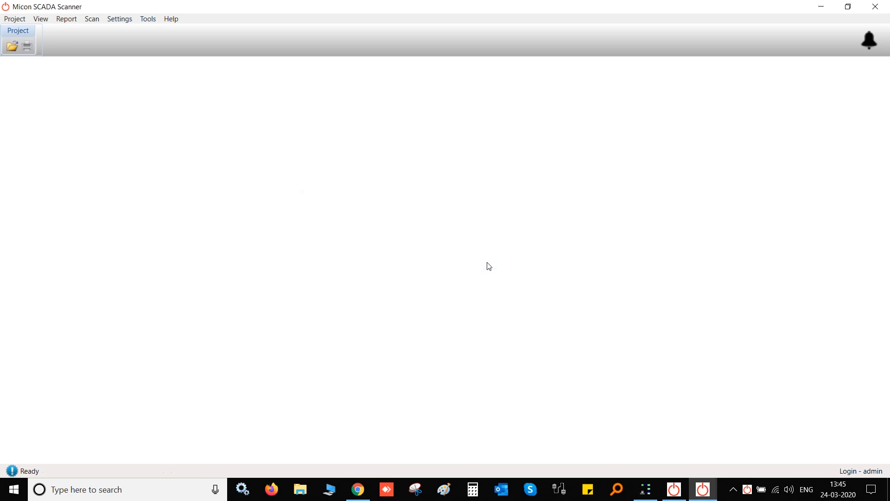
{"action": "left_click", "coordinate": [16, 23]}
{"action": "left_click", "coordinate": [62, 47]}
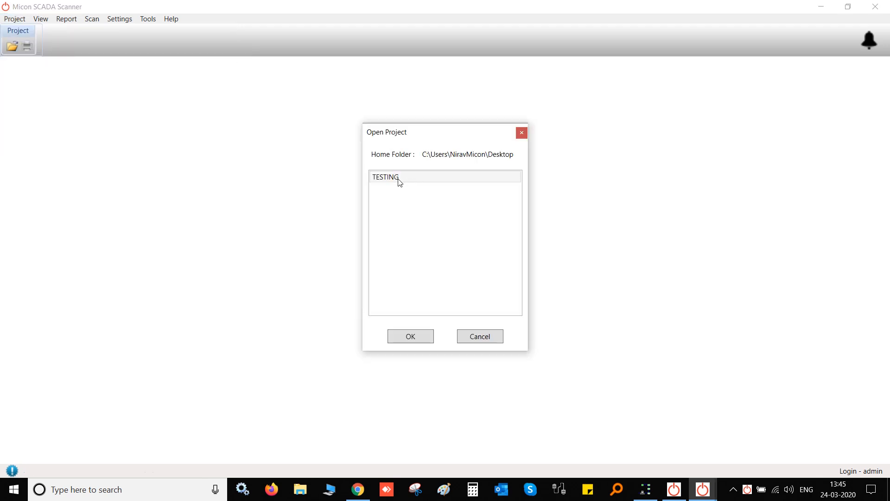
{"action": "double_click", "coordinate": [398, 180]}
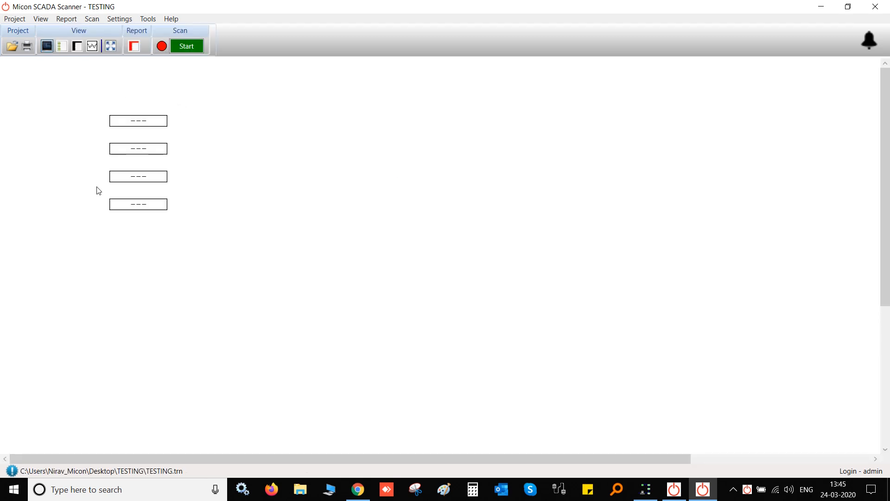
Bring the Modbus Slave window forward and move it to the right of the scanner
{"action": "left_click", "coordinate": [674, 489]}
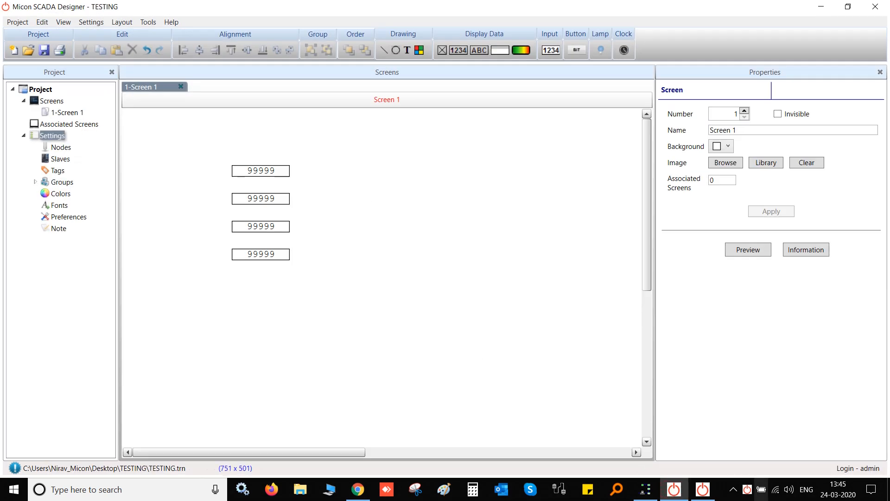
{"action": "left_click", "coordinate": [707, 492]}
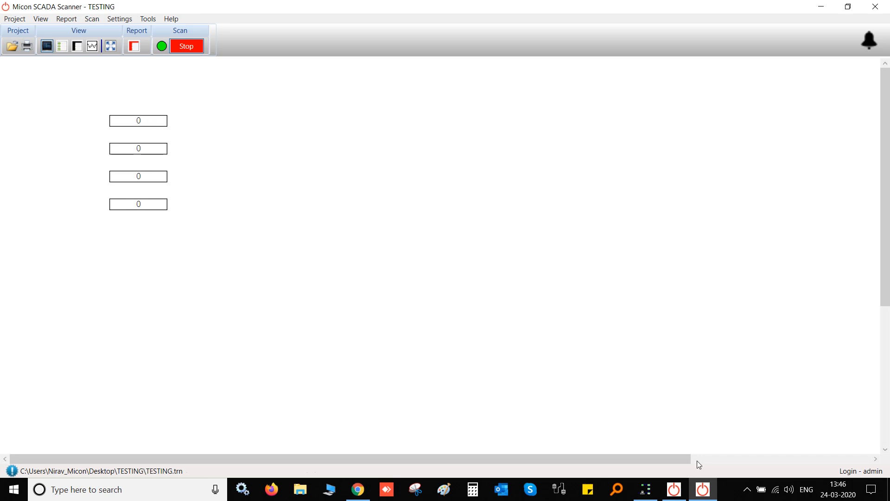
{"action": "left_click", "coordinate": [649, 495]}
{"action": "left_click_drag", "start_coordinate": [213, 139], "coordinate": [577, 109]}
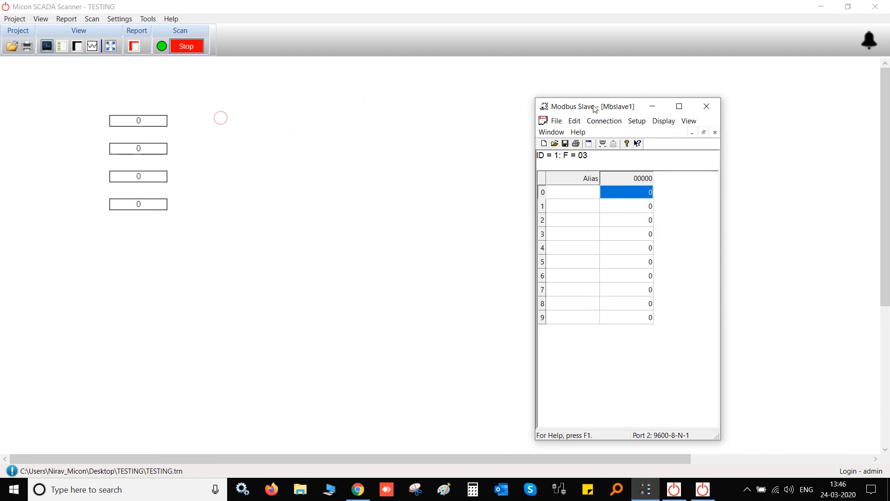
Set Modbus Slave registers 0, 2, 3 and 1 to 1234, 5489, 6969 and 6969
{"action": "double_click", "coordinate": [645, 192]}
{"action": "type", "text": "1"}
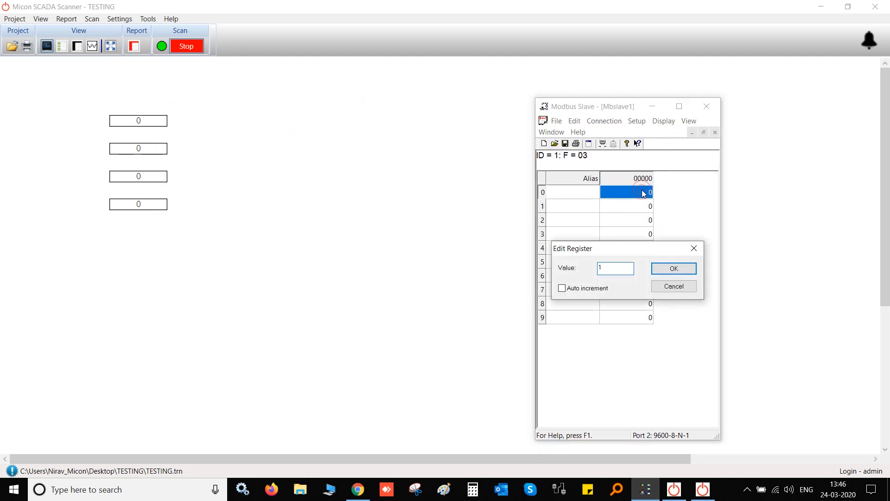
{"action": "type", "text": "234"}
{"action": "key", "text": "Return"}
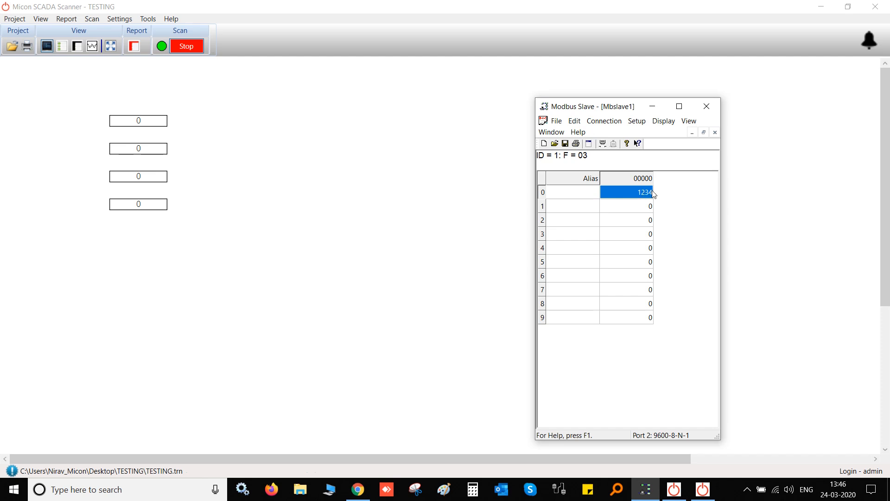
{"action": "double_click", "coordinate": [648, 219]}
{"action": "type", "text": "5489"}
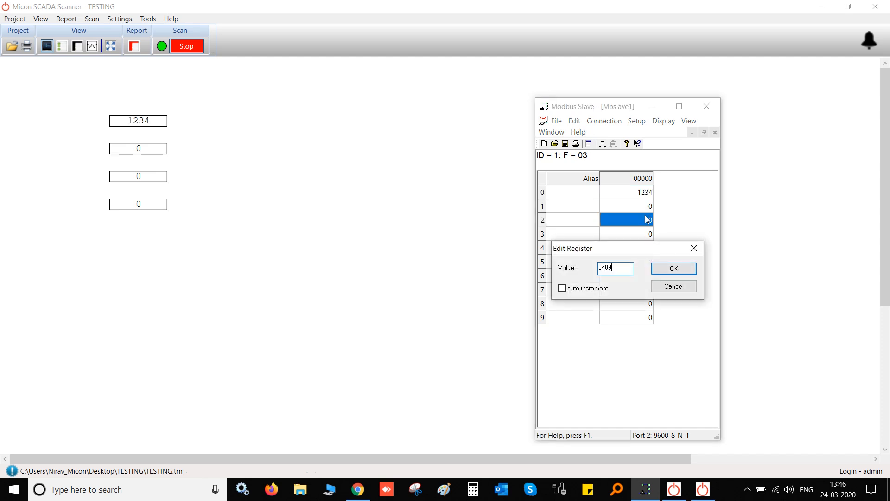
{"action": "key", "text": "Return"}
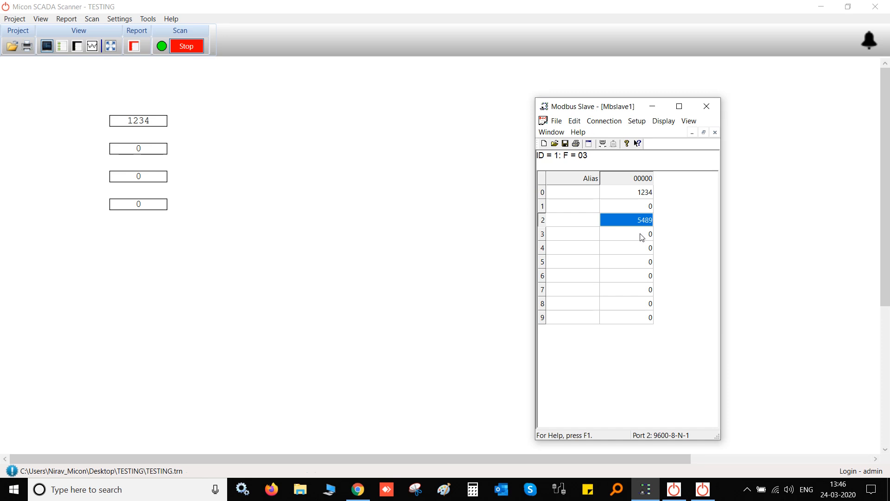
{"action": "double_click", "coordinate": [640, 234]}
{"action": "type", "text": "6969"}
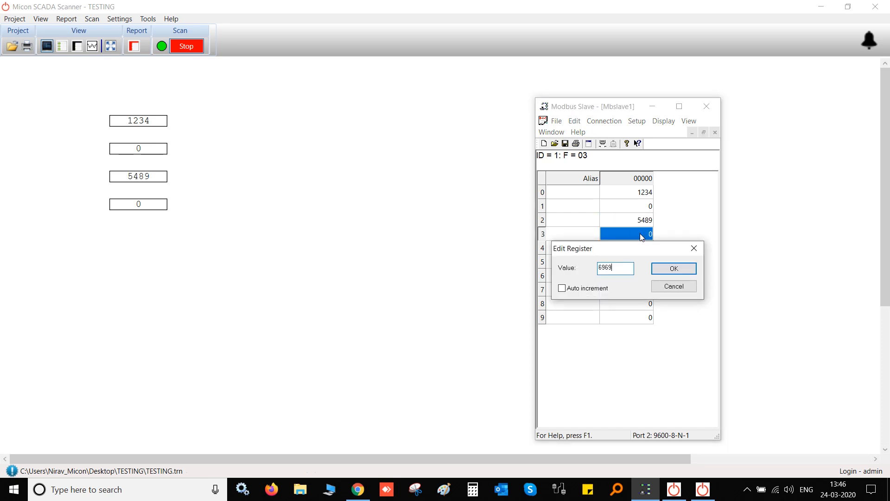
{"action": "key", "text": "Return"}
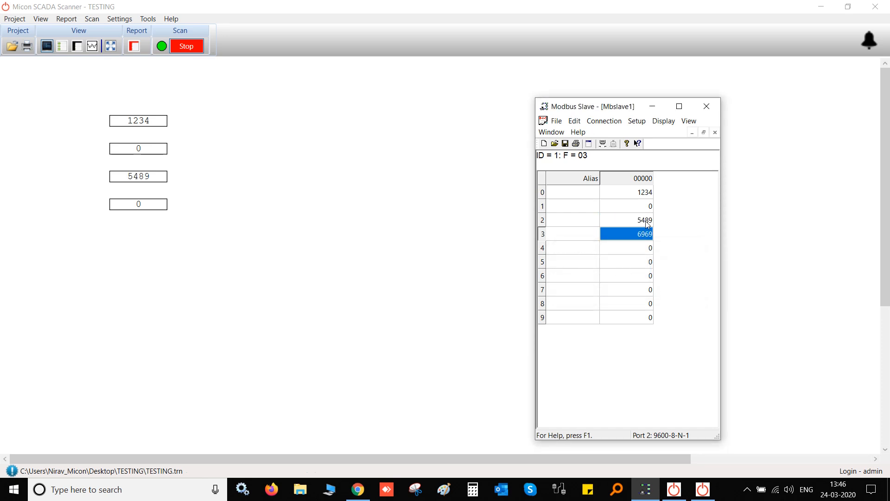
{"action": "double_click", "coordinate": [646, 206]}
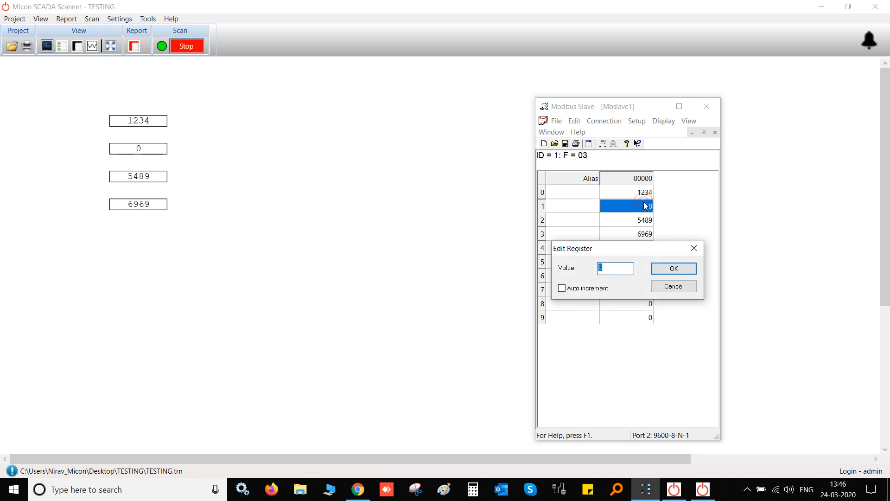
{"action": "key", "text": "Return"}
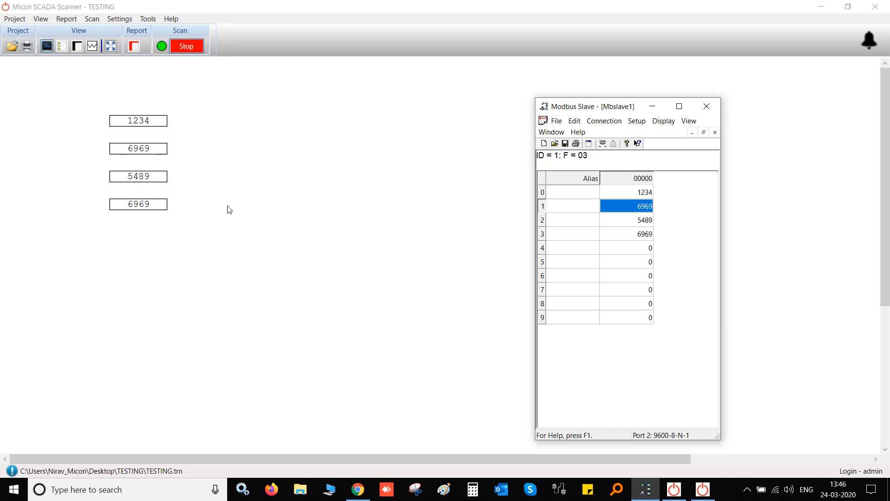
Set Scan Rate Secs and Screen Refresh Rate to 1 in Preferences, dismissing the warning
{"action": "left_click", "coordinate": [140, 21]}
{"action": "mouse_move", "coordinate": [119, 19]}
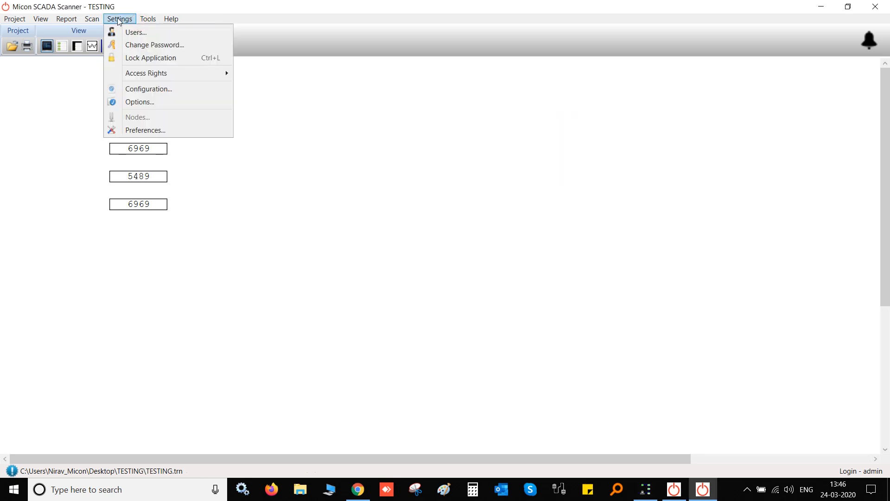
{"action": "left_click", "coordinate": [127, 131]}
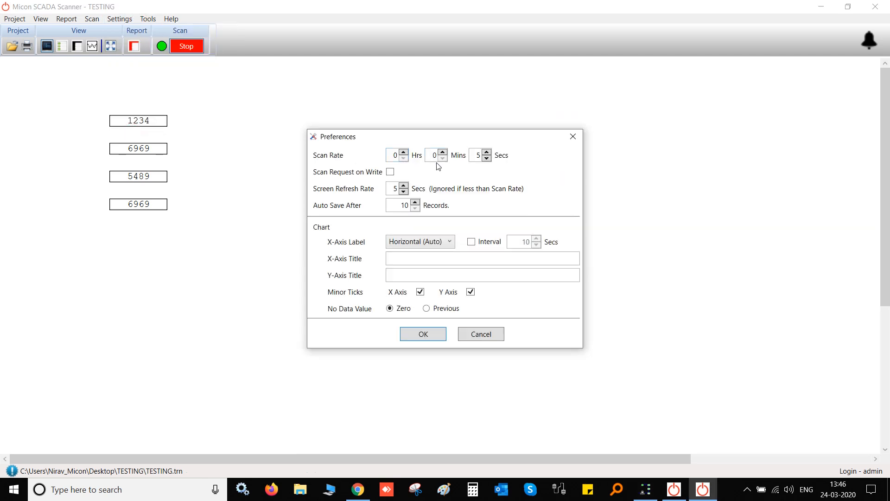
{"action": "double_click", "coordinate": [477, 157]}
{"action": "type", "text": "1"}
{"action": "double_click", "coordinate": [395, 190]}
{"action": "type", "text": "1"}
{"action": "left_click", "coordinate": [424, 339]}
{"action": "left_click", "coordinate": [545, 282]}
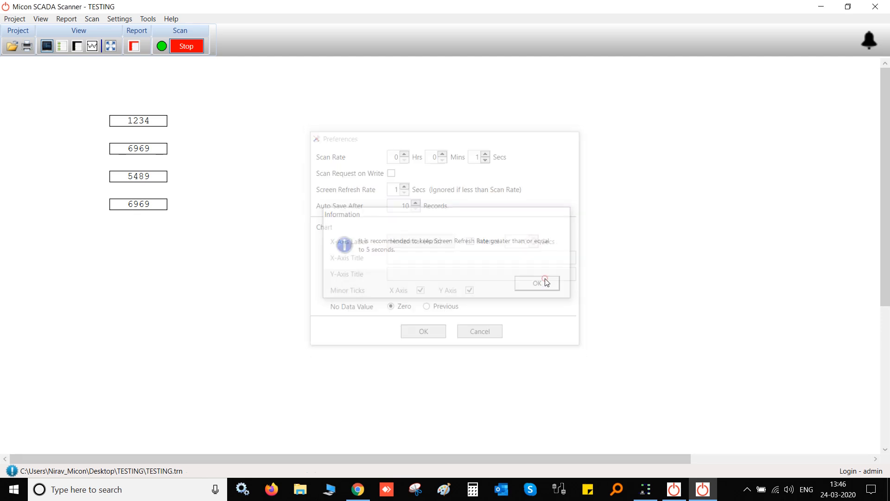
{"action": "left_click", "coordinate": [646, 490]}
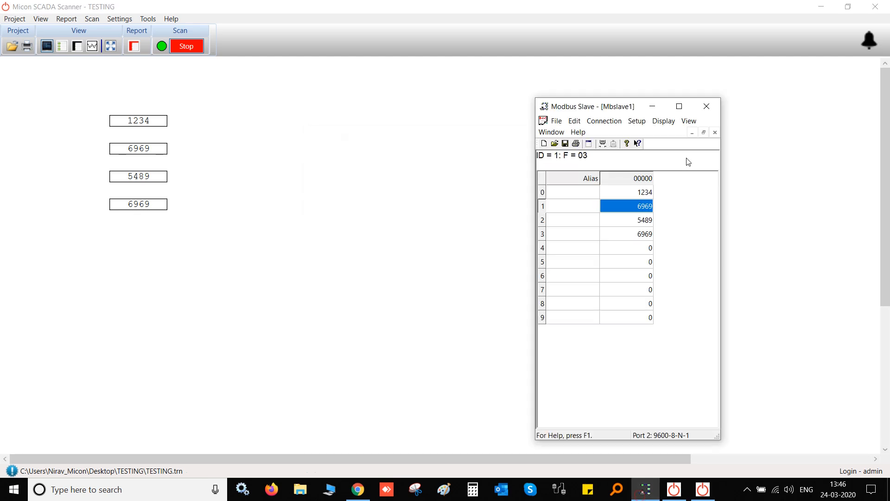
Enter 1111, 2222, 3333 and 4444 into Modbus Slave registers 0–3
{"action": "double_click", "coordinate": [650, 194]}
{"action": "type", "text": "1111"}
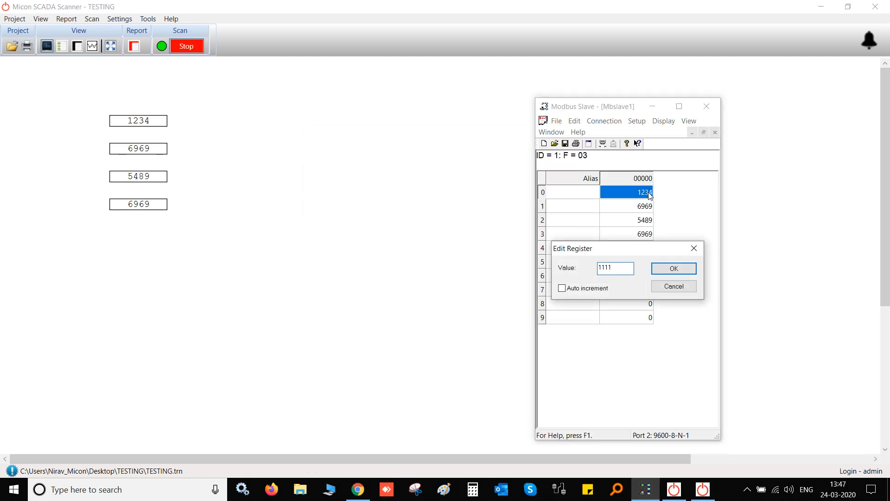
{"action": "key", "text": "Return"}
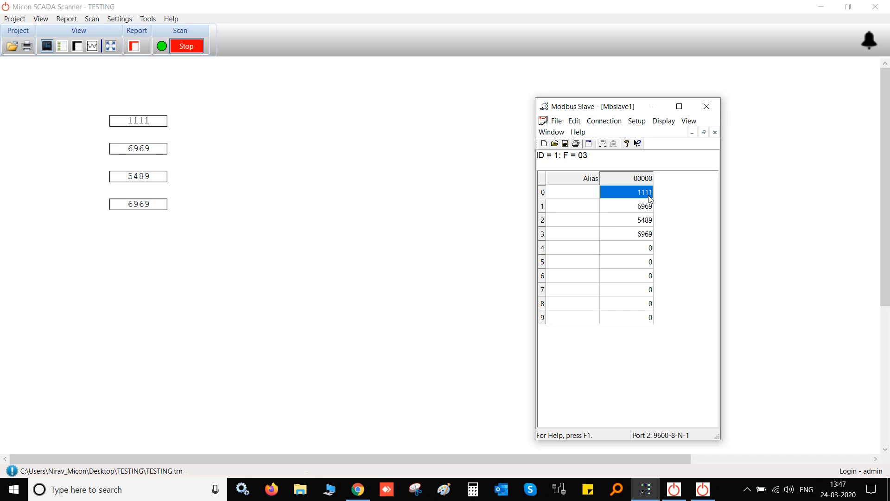
{"action": "double_click", "coordinate": [647, 205]}
{"action": "type", "text": "222"}
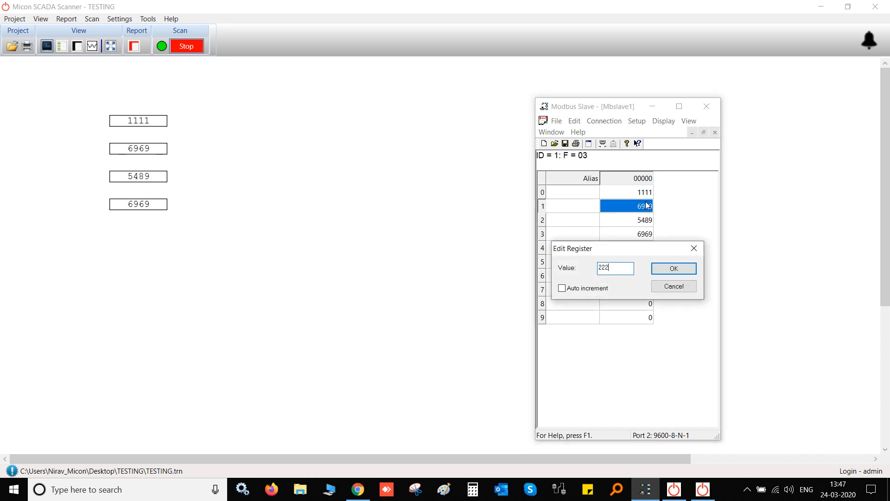
{"action": "type", "text": "2"}
{"action": "key", "text": "Return"}
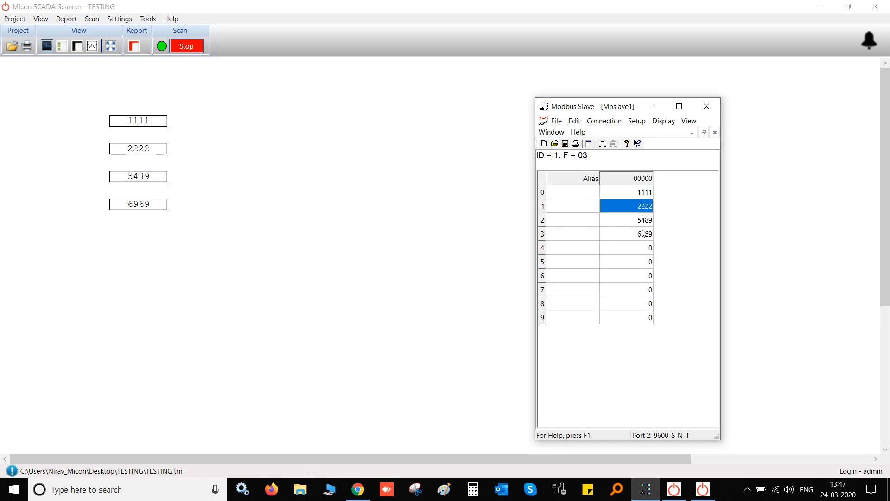
{"action": "double_click", "coordinate": [644, 221]}
{"action": "type", "text": "3333"}
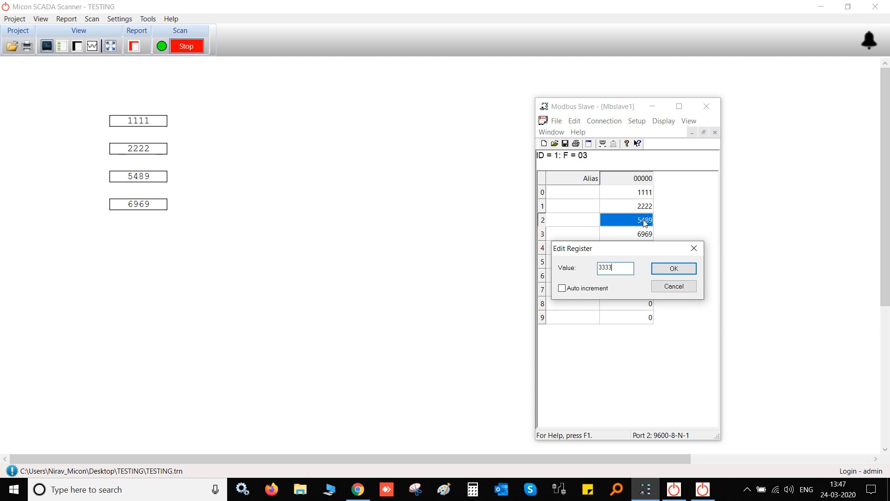
{"action": "key", "text": "Return"}
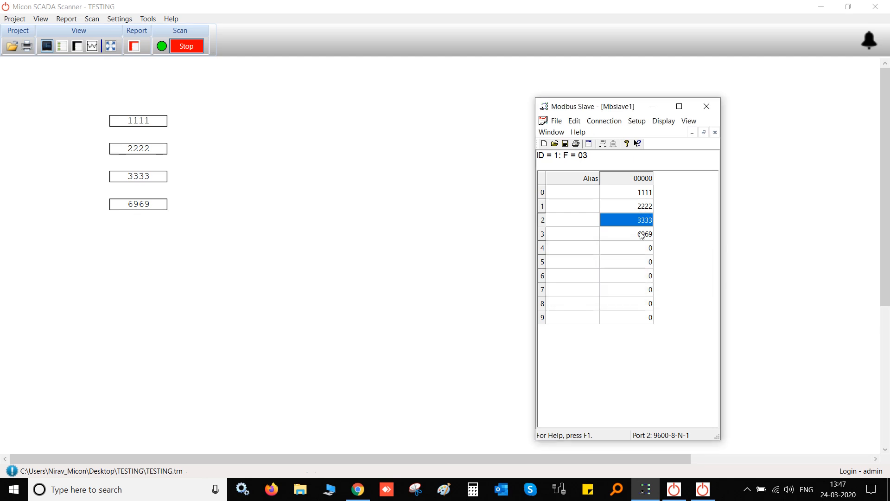
{"action": "double_click", "coordinate": [642, 235]}
{"action": "type", "text": "444"}
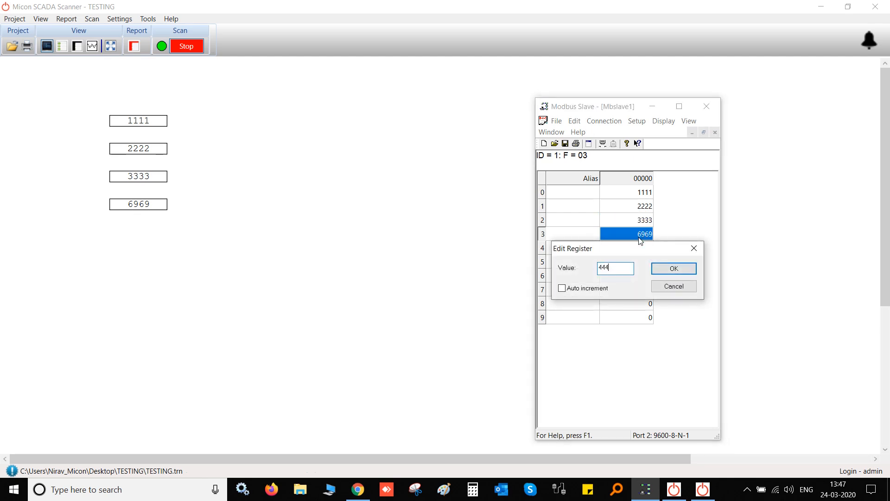
{"action": "type", "text": "4"}
{"action": "key", "text": "Return"}
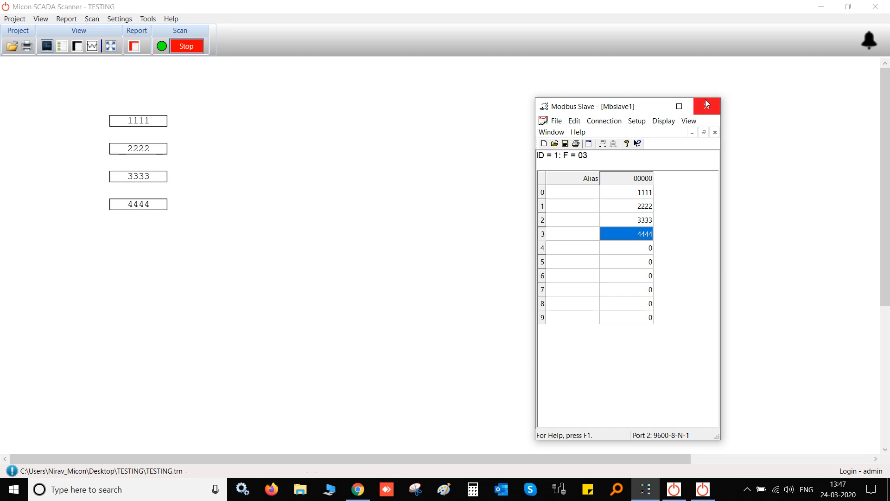
Hide the Modbus Slave window and return to the running SCADA screen
{"action": "left_click", "coordinate": [651, 106]}
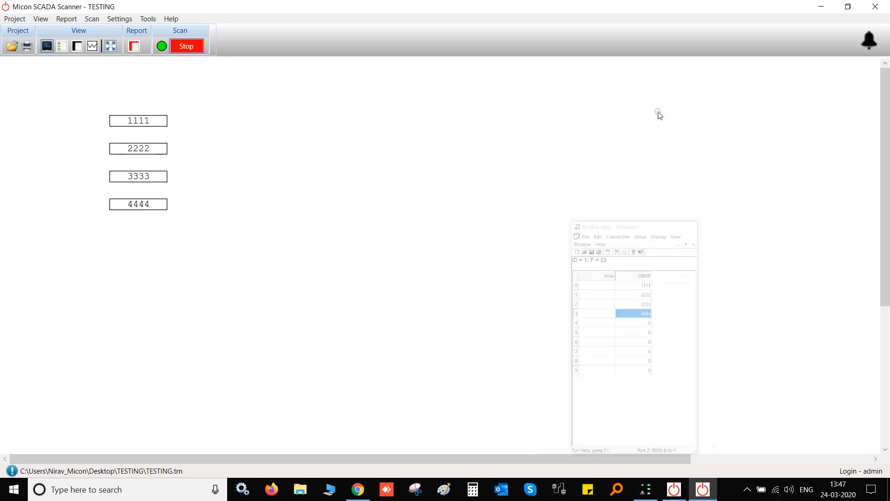
{"action": "left_click", "coordinate": [676, 490]}
{"action": "left_click", "coordinate": [702, 490]}
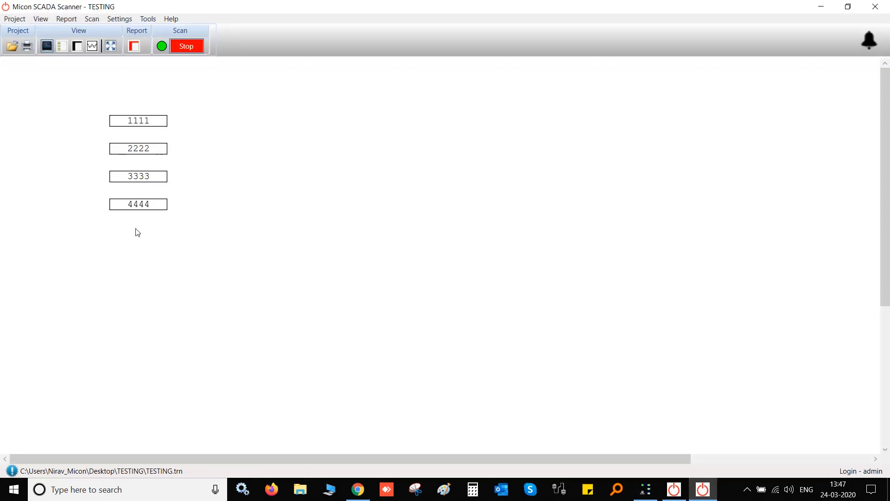
Point out the four displays reading 1111, 2222, 3333 and 4444
{"action": "left_click", "coordinate": [145, 115]}
{"action": "left_click", "coordinate": [144, 152]}
{"action": "left_click", "coordinate": [152, 176]}
{"action": "left_click", "coordinate": [159, 202]}
Add an input numeric box bound to DATA_1 right of the displays, save, and return to the Scanner
{"action": "left_click", "coordinate": [674, 489]}
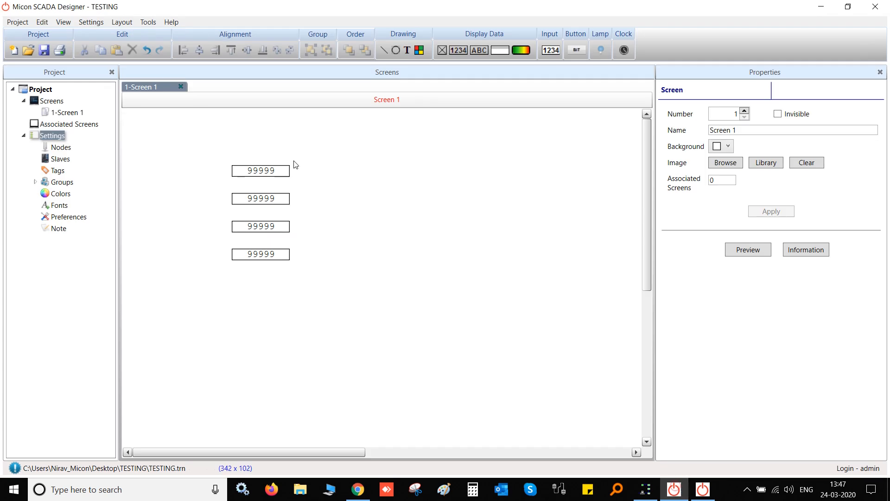
{"action": "left_click", "coordinate": [271, 171]}
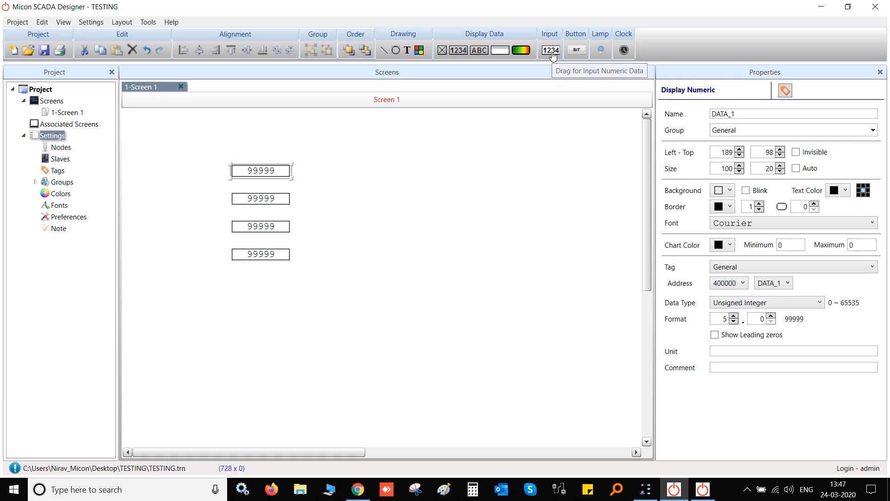
{"action": "left_click_drag", "start_coordinate": [552, 55], "coordinate": [412, 178]}
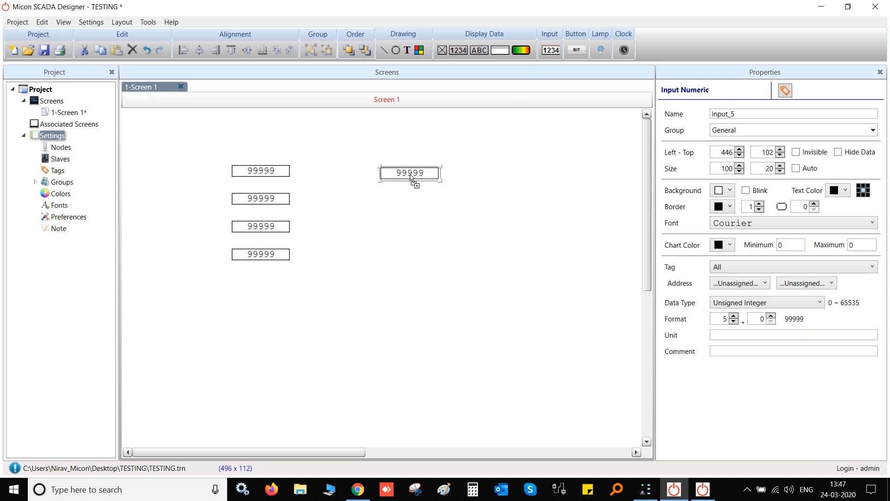
{"action": "left_click", "coordinate": [801, 283]}
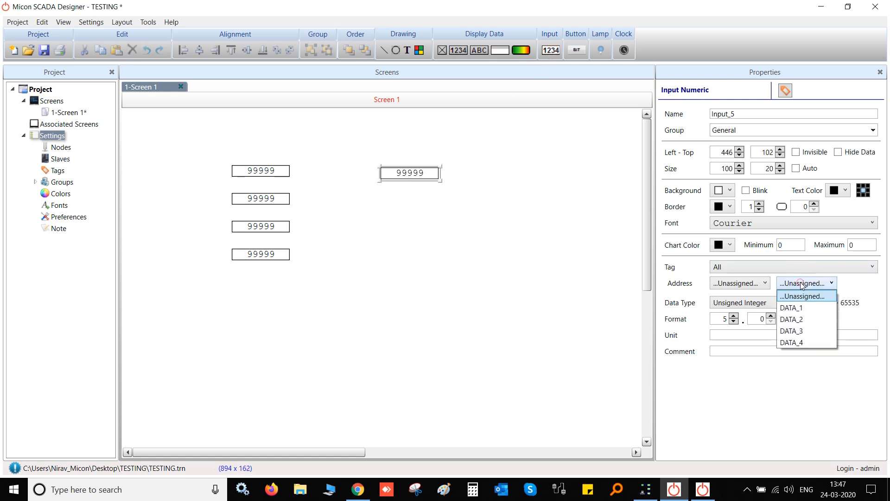
{"action": "left_click", "coordinate": [795, 308]}
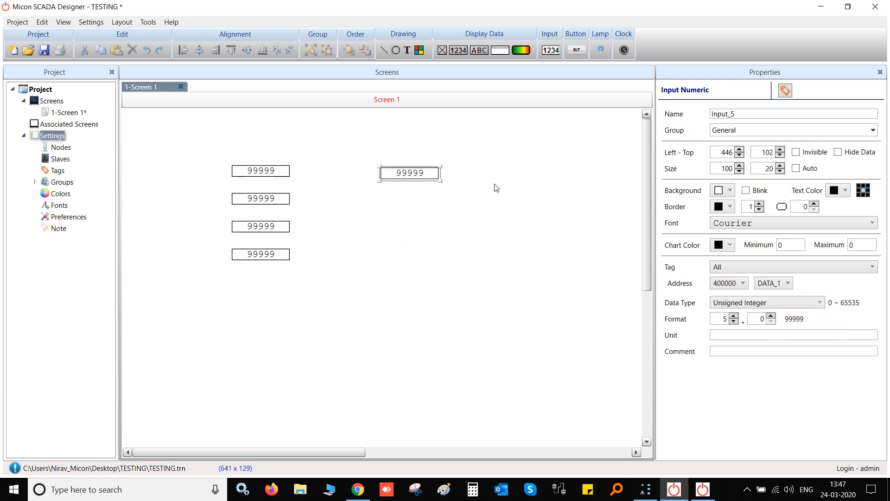
{"action": "left_click", "coordinate": [44, 50]}
{"action": "left_click", "coordinate": [703, 489]}
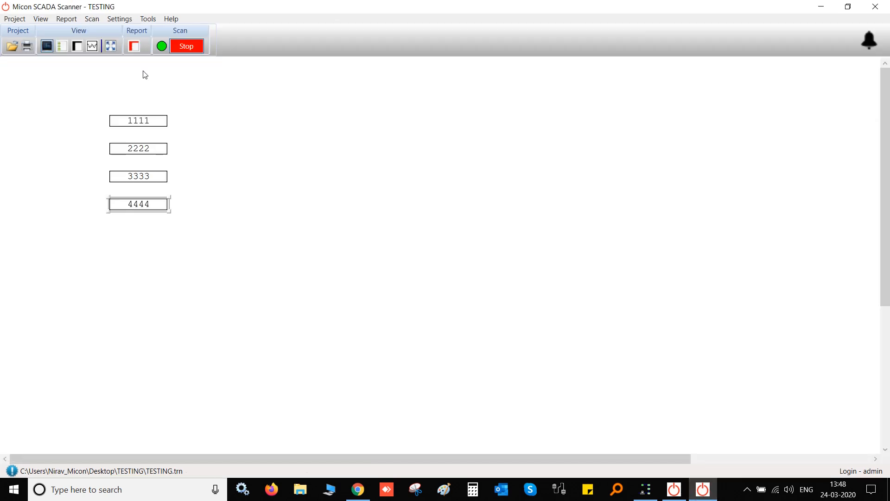
Stop scanning, reopen the TESTING project and restart scanning so the new input box shows 1111
{"action": "left_click", "coordinate": [185, 46]}
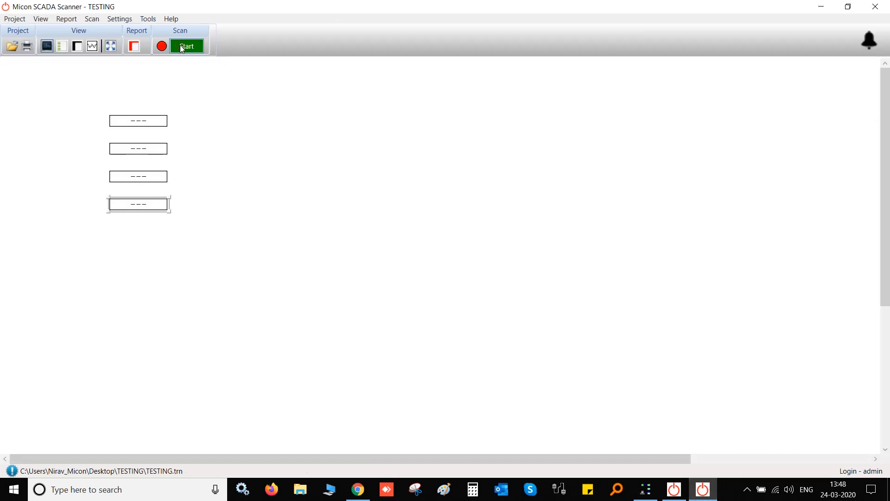
{"action": "left_click", "coordinate": [13, 19]}
{"action": "left_click", "coordinate": [54, 49]}
{"action": "double_click", "coordinate": [379, 178]}
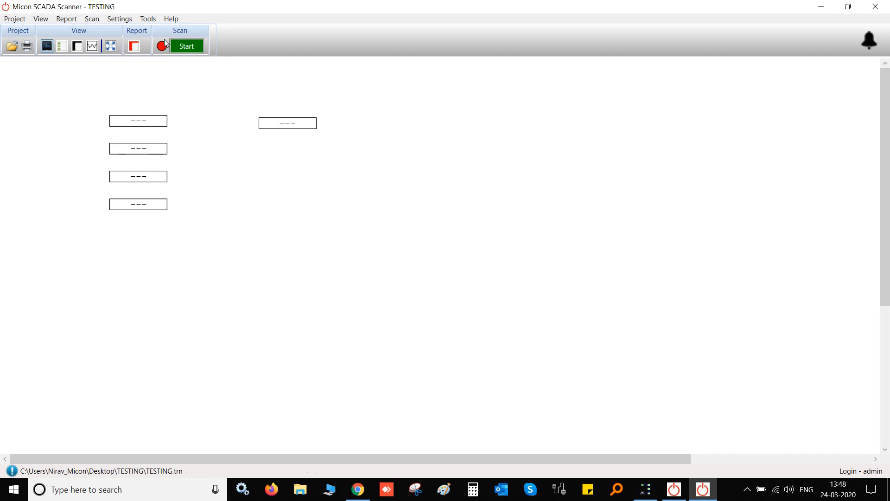
{"action": "left_click", "coordinate": [181, 48]}
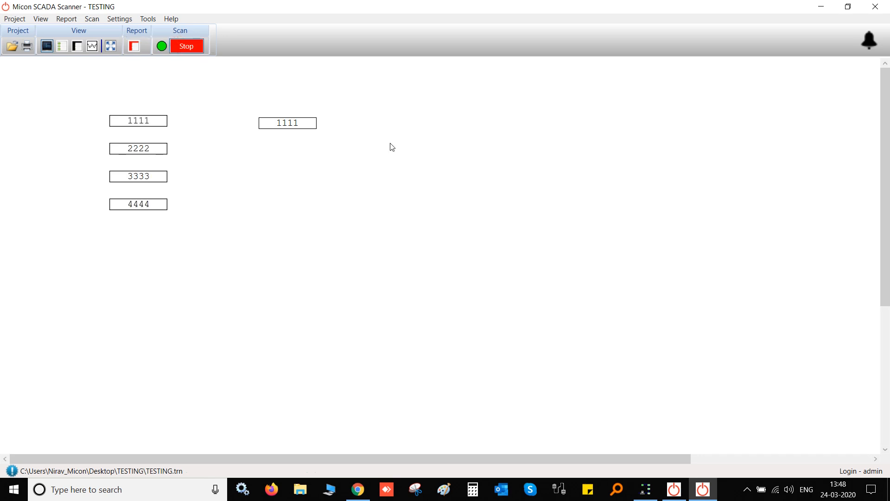
Write 9999 to DATA_1 through the new input box's keypad
{"action": "left_click", "coordinate": [298, 122]}
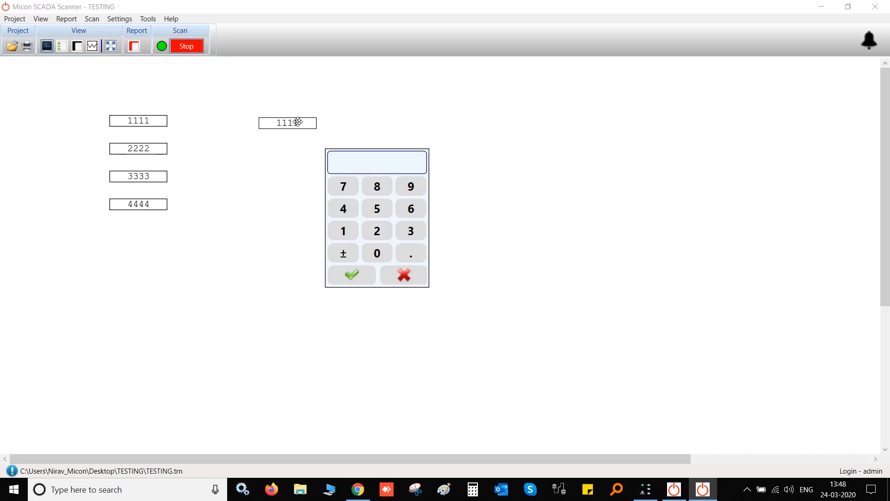
{"action": "type", "text": "9999"}
{"action": "key", "text": "Return"}
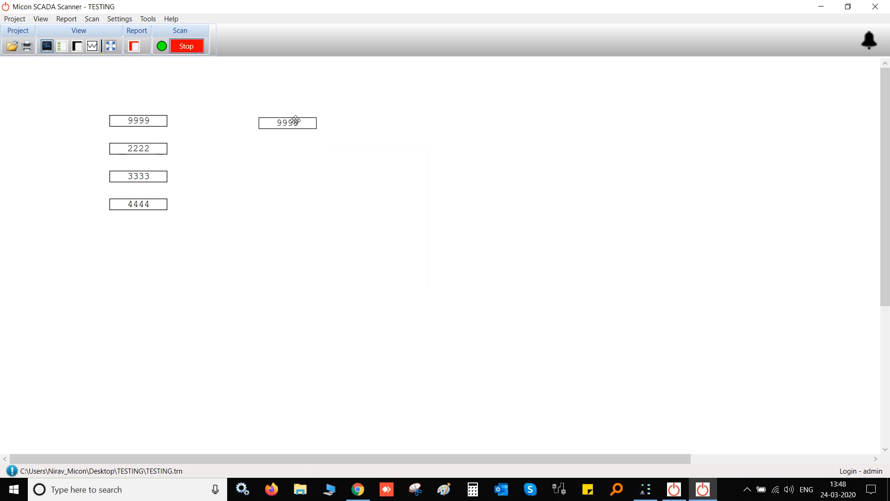
Write 6543 to DATA_1 and check that Modbus Slave register 0 reads 6543
{"action": "left_click", "coordinate": [296, 122]}
{"action": "type", "text": "6543"}
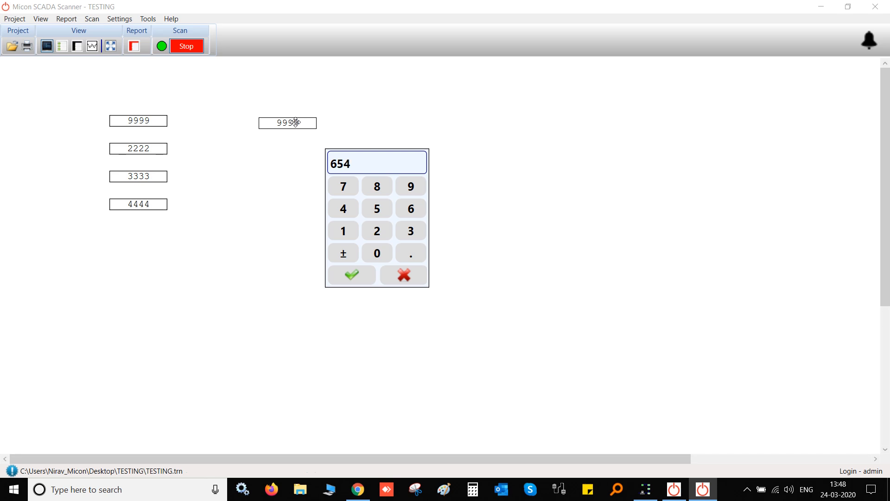
{"action": "left_click", "coordinate": [351, 274]}
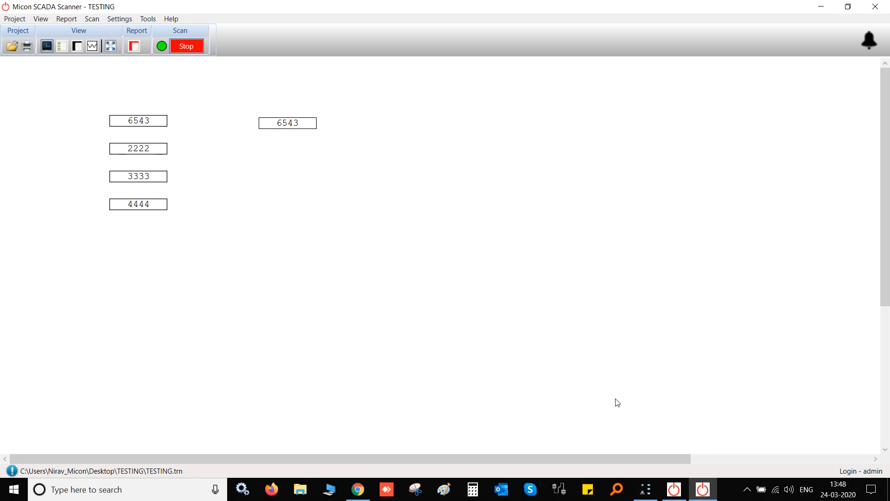
{"action": "left_click", "coordinate": [653, 496]}
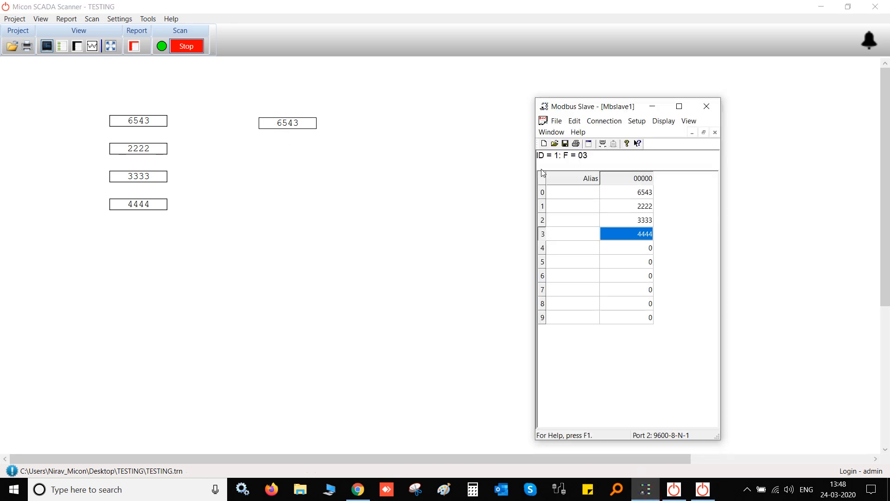
Minimize Modbus Slave and stop scanning, leaving the five boxes showing dashes
{"action": "left_click", "coordinate": [654, 105]}
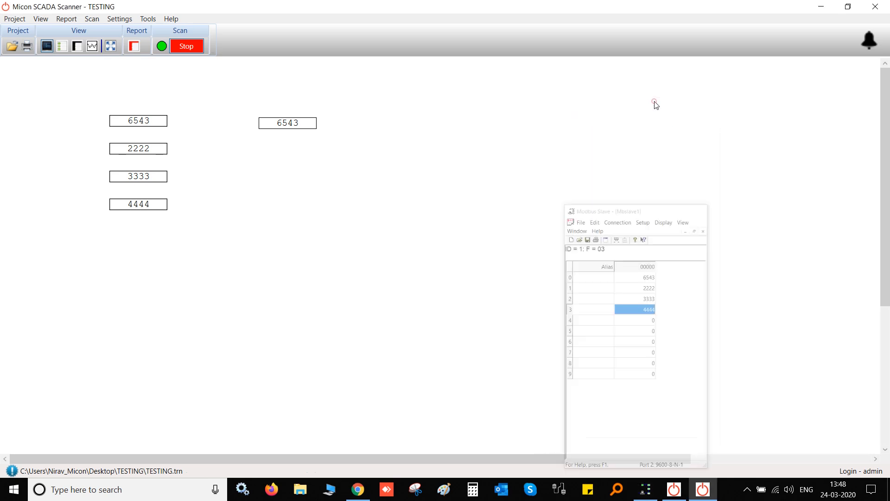
{"action": "left_click", "coordinate": [182, 46]}
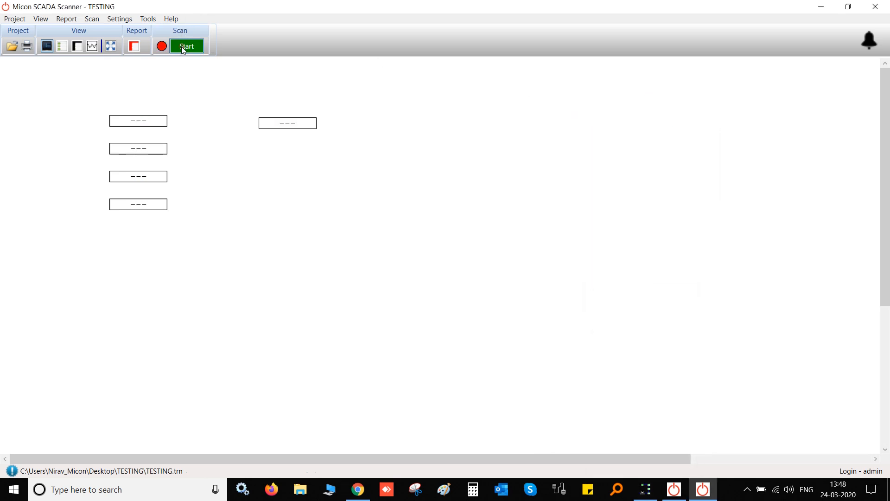